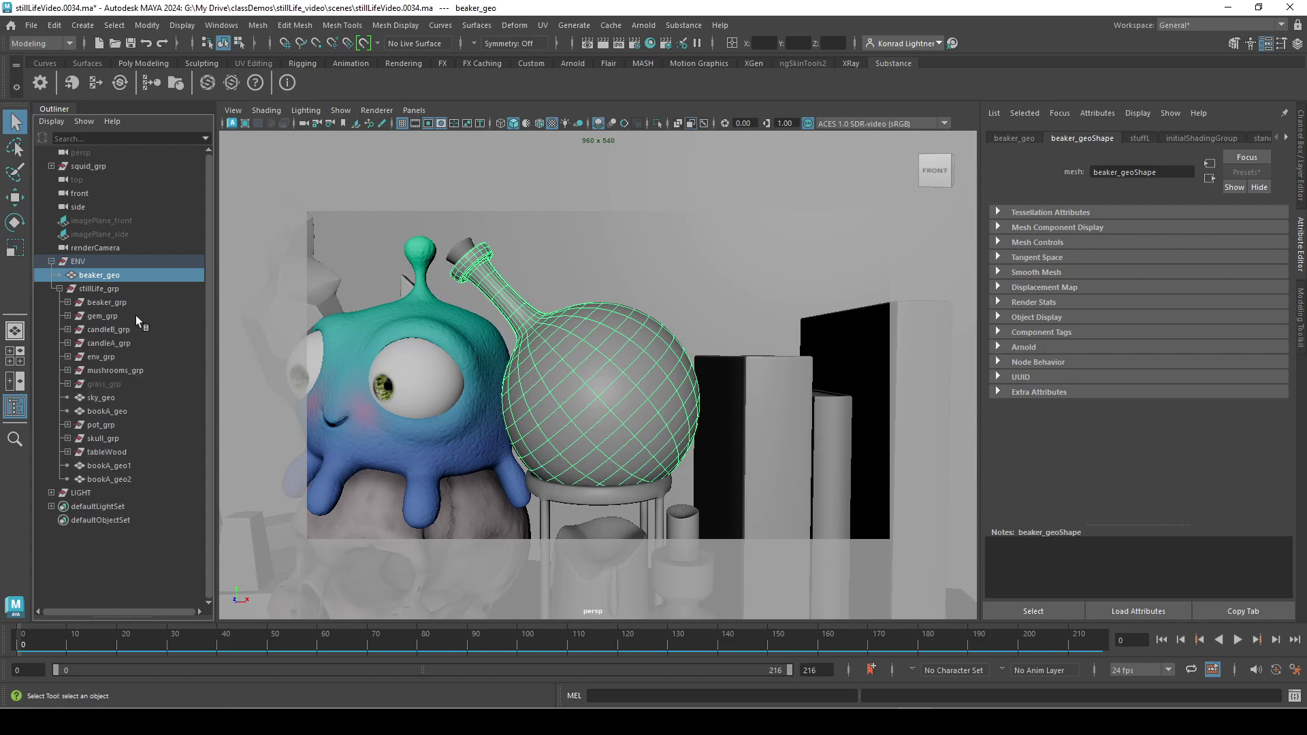
- Undo the last parenting of beaker_geo and move beaker_grp out of the ENV hierarchy to the scene's top level
key("ctrl+z")
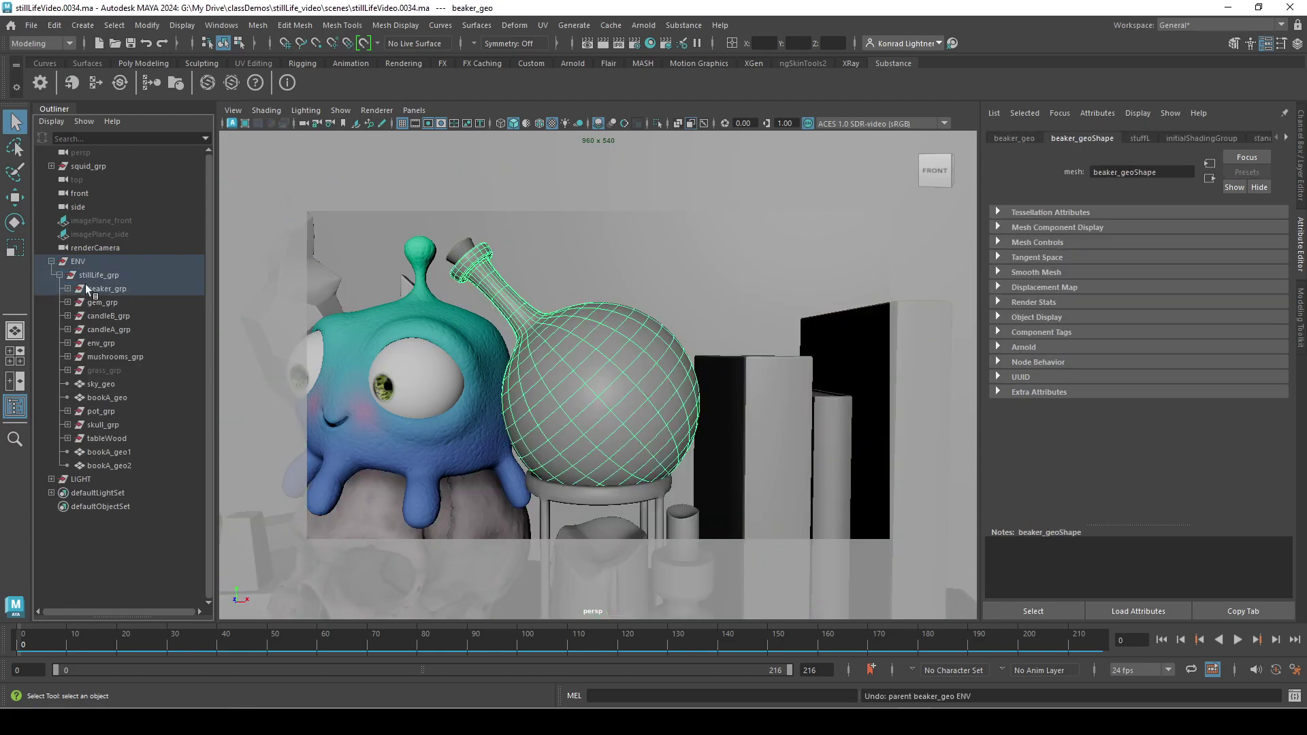
left_click(87, 287)
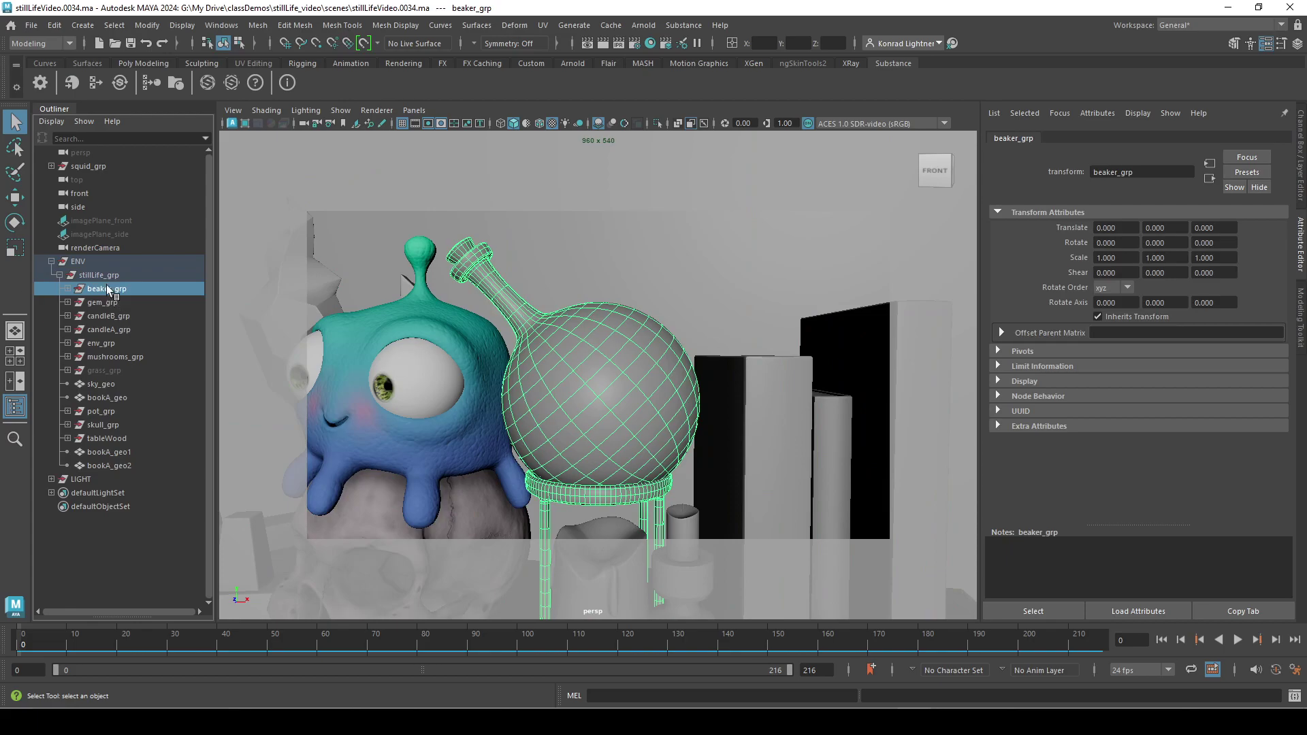
middle_click_drag(108, 291, 112, 229)
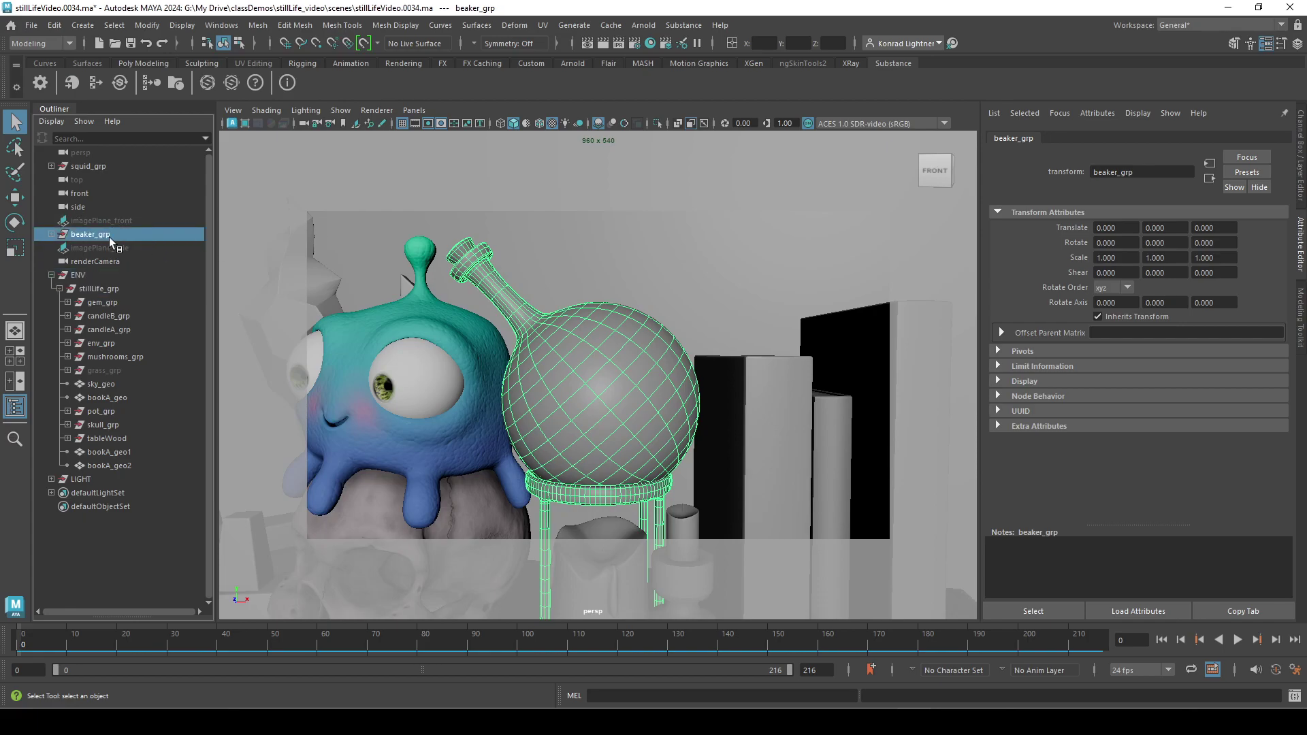
- Hide the ENV group and the squid_grp group so only the beaker remains in view
left_click(79, 279)
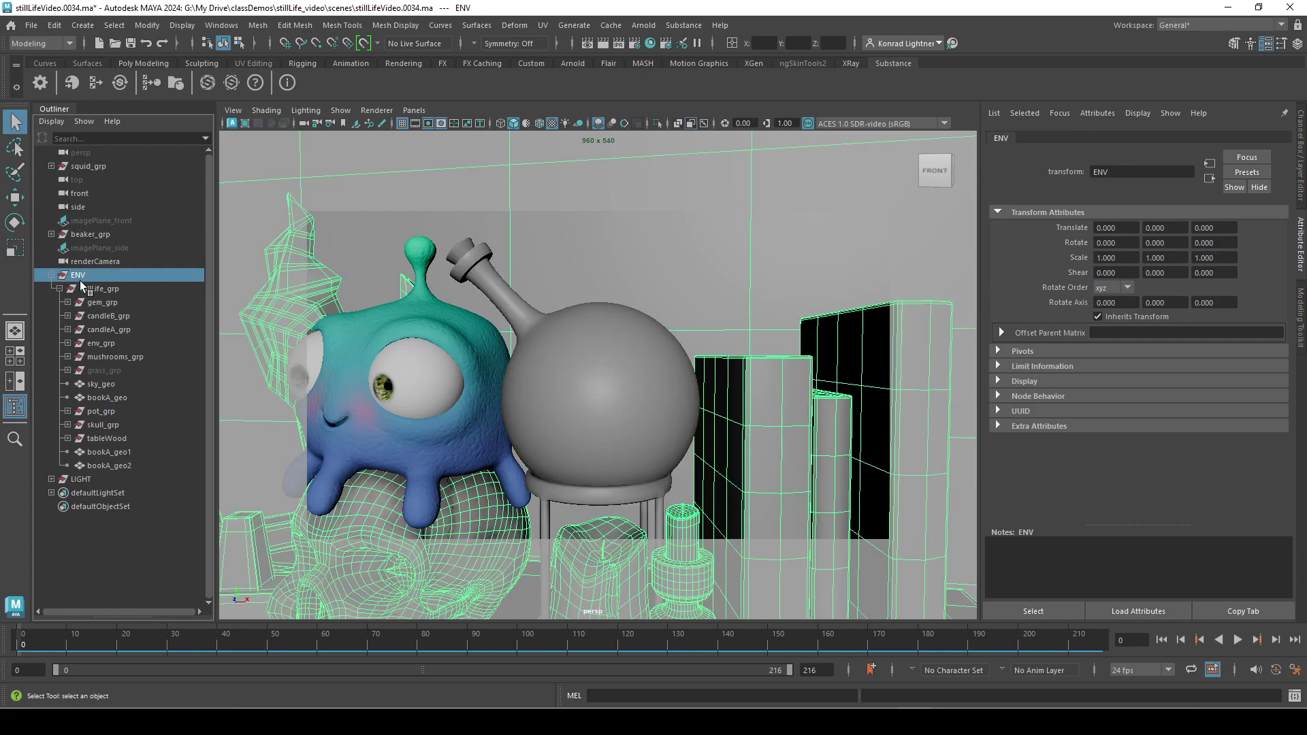
key("ctrl+h")
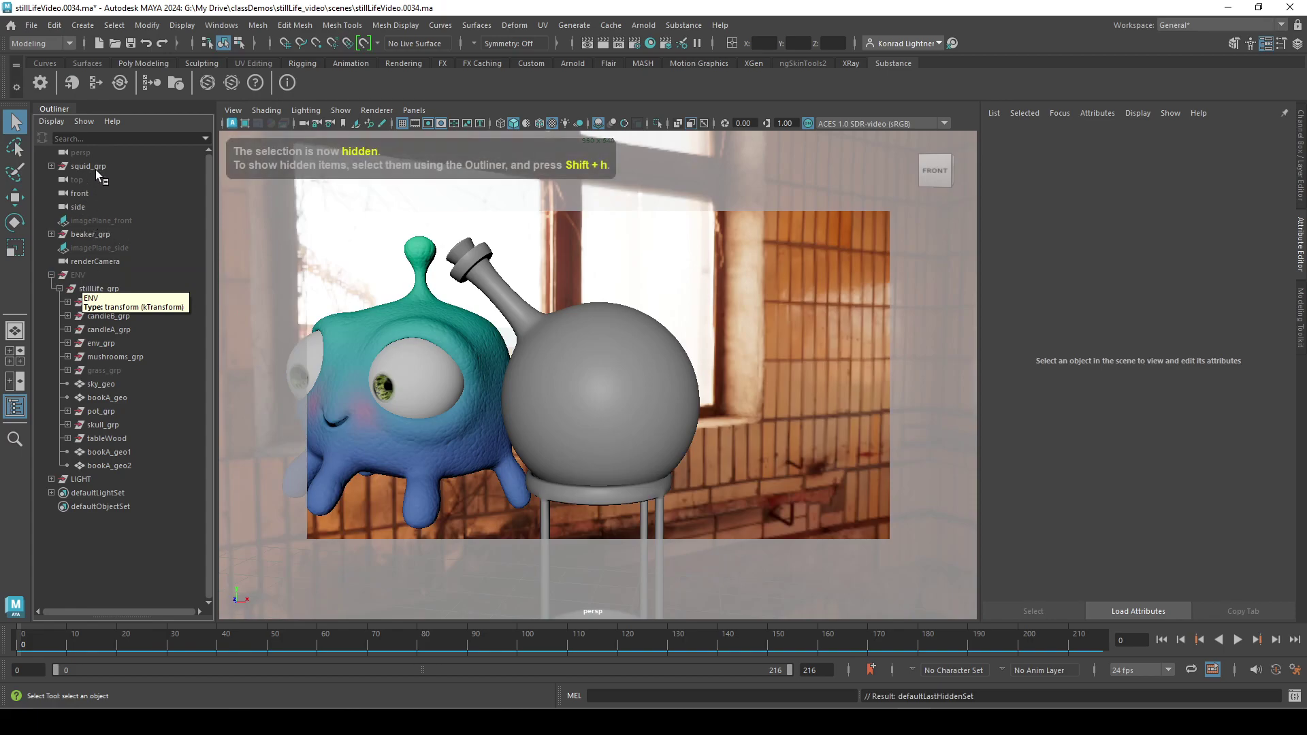
left_click(96, 169)
key("ctrl+h")
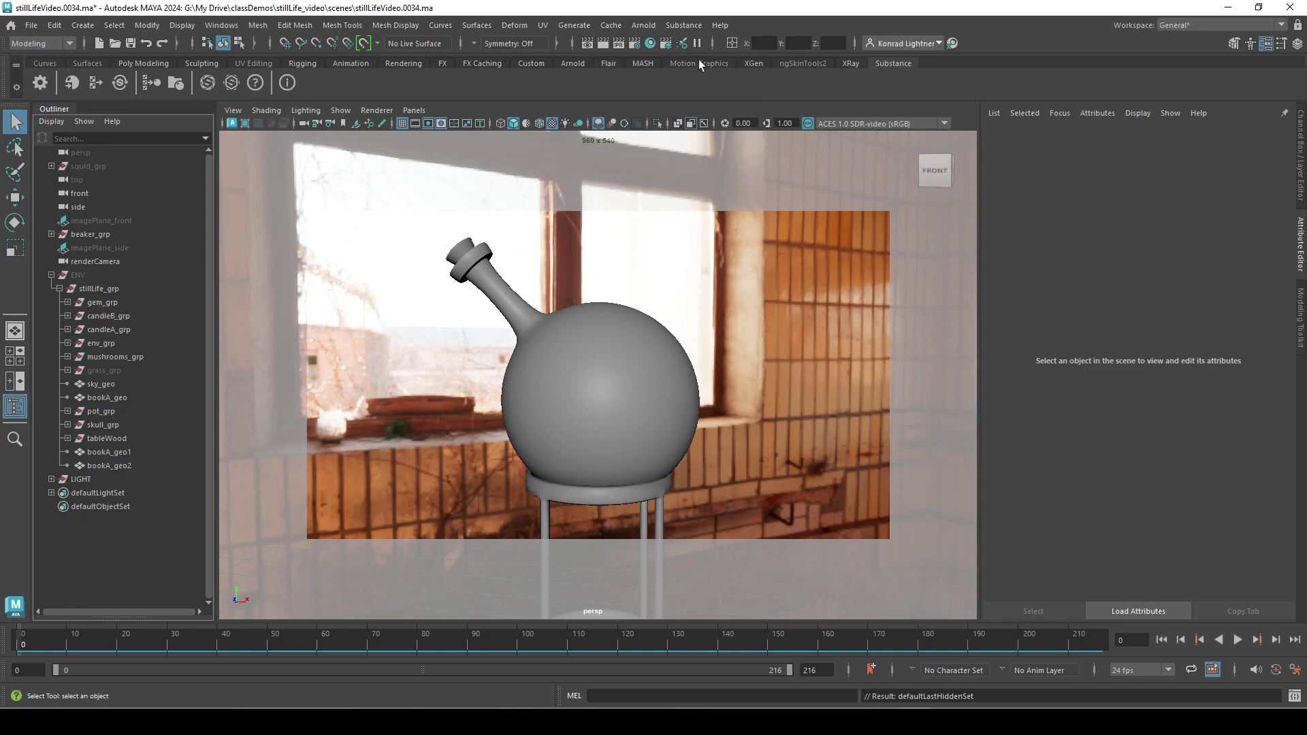
- Create a new aiStandardSurface material in the Hypershade
left_click(652, 46)
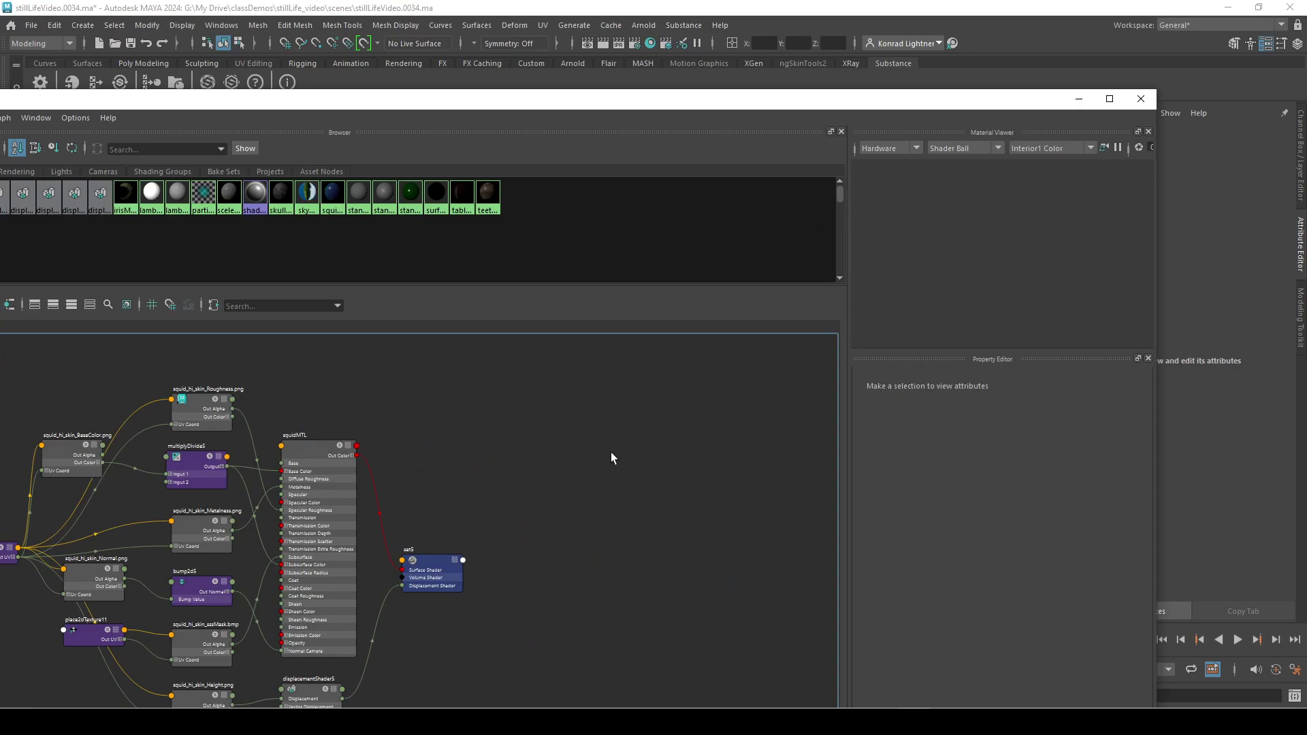
key("Tab")
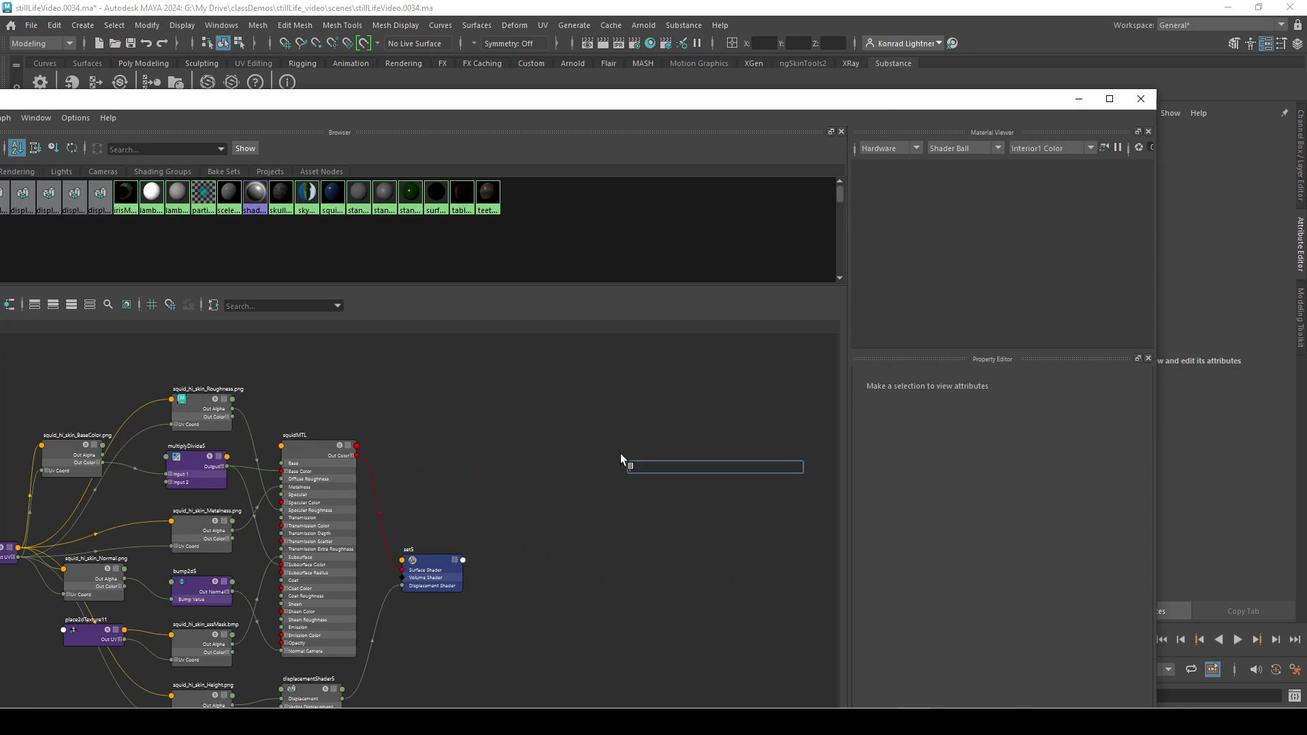
type("aistand")
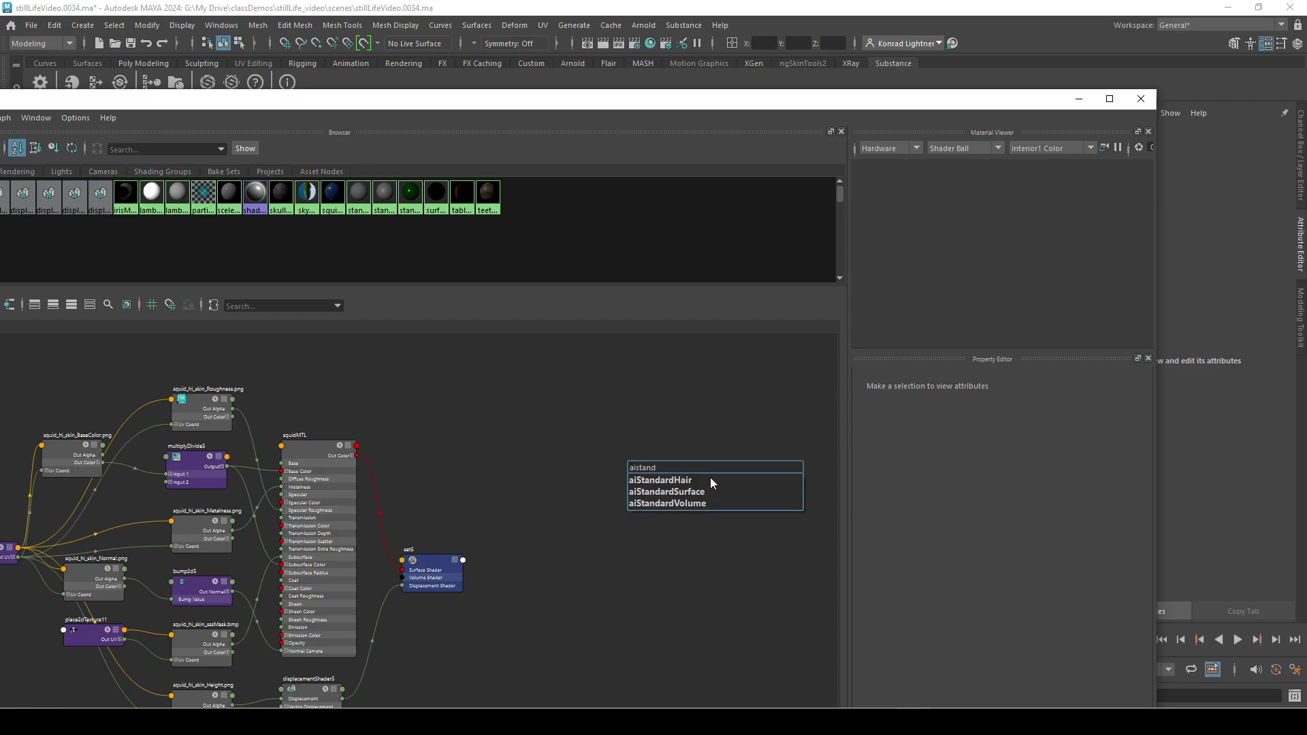
left_click(696, 491)
- Assign the new aiStandardSurface material to the beaker mesh
left_click_drag(821, 110, 843, 376)
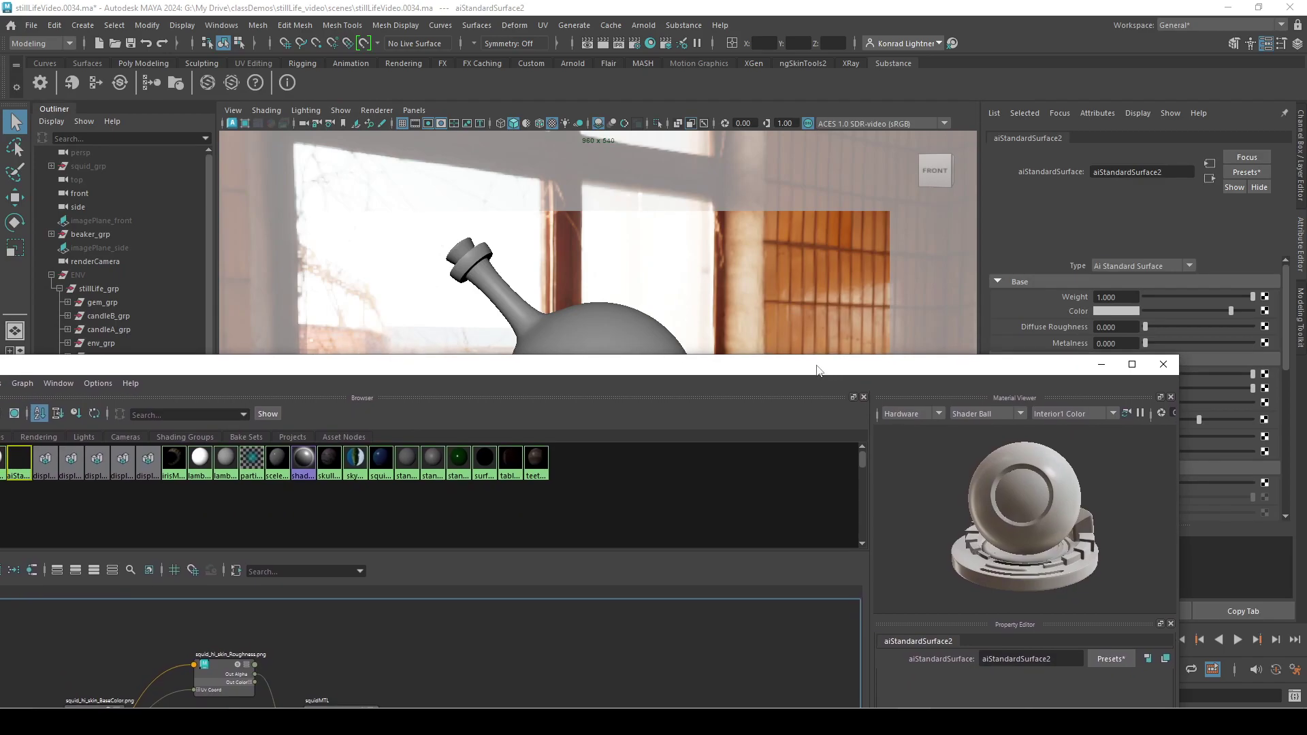
left_click(609, 333)
left_click_drag(742, 372, 860, 85)
right_click_drag(714, 436, 713, 401)
- Rename the new aiStandardSurface material as glassMTL
left_click(705, 447)
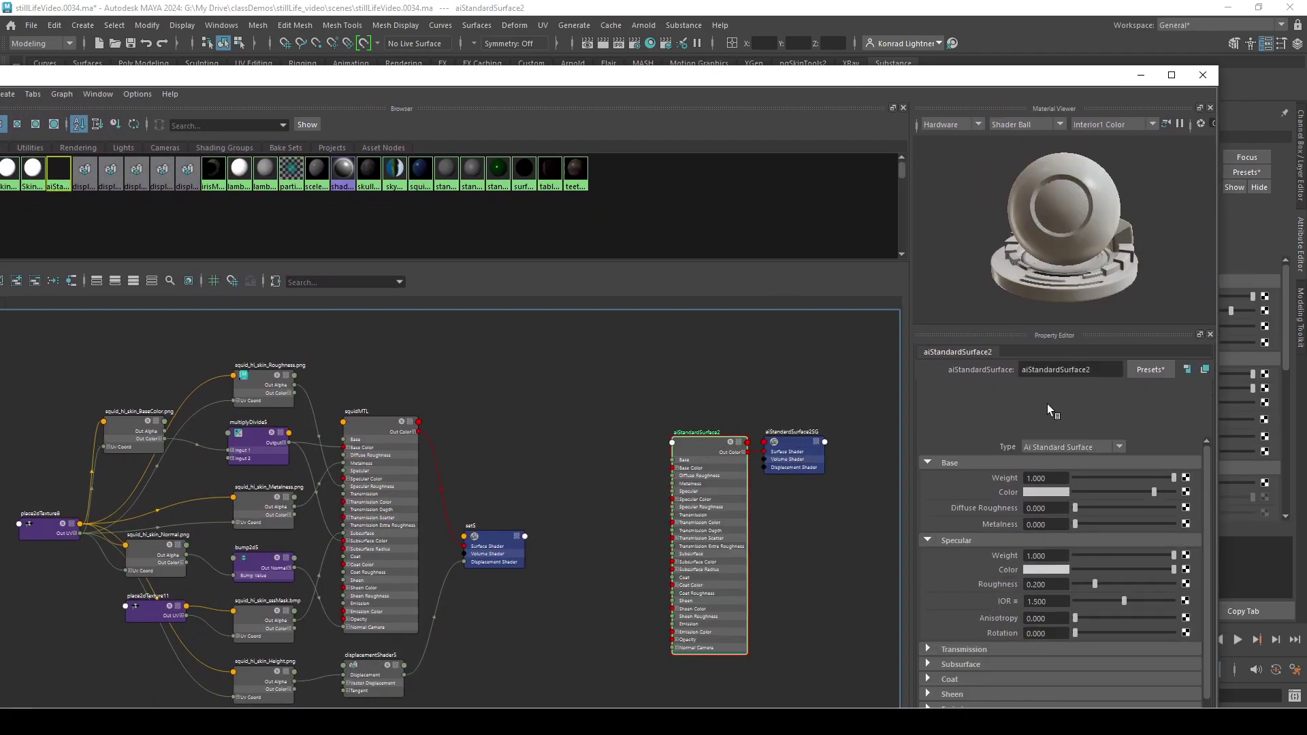
double_click(1104, 373)
type("glassMTL")
key("Return")
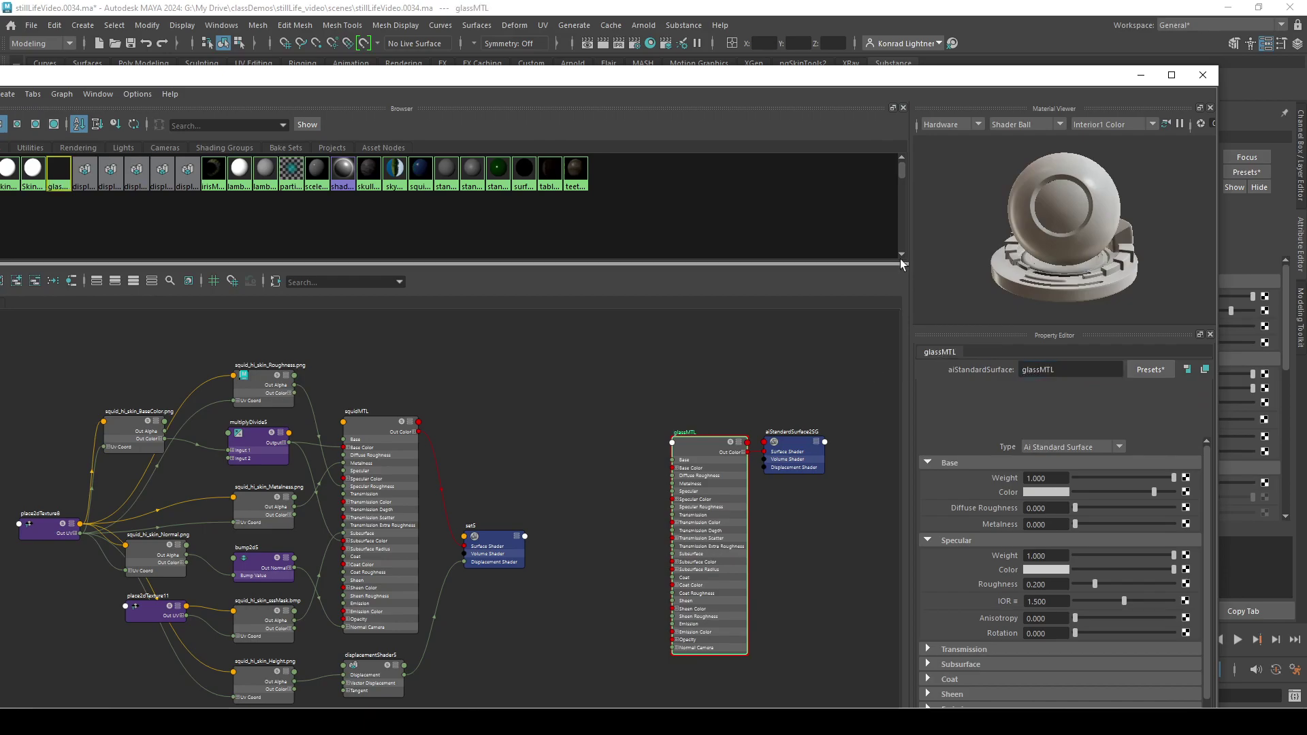
- Open the Arnold RenderView and arrange it beside the Hypershade's Property Editor with the beaker render framed
left_click_drag(973, 79, 215, 34)
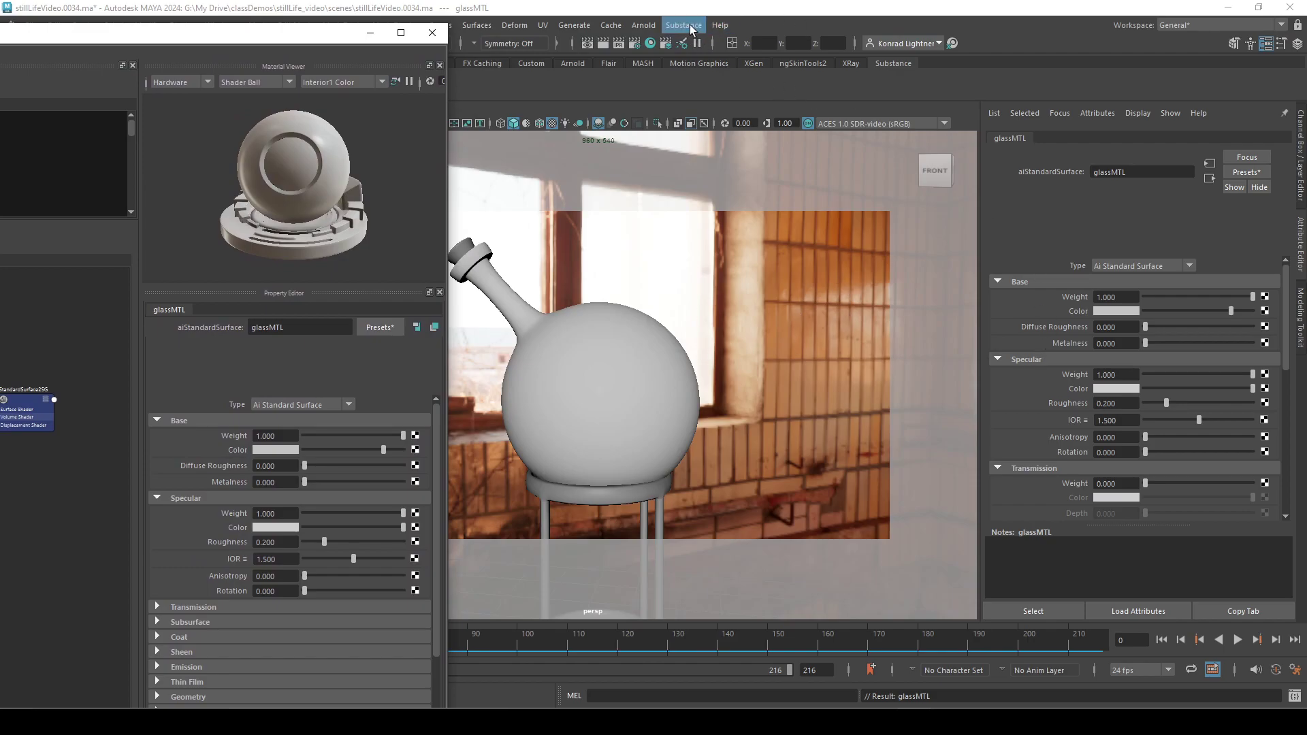
left_click(667, 30)
mouse_move(643, 25)
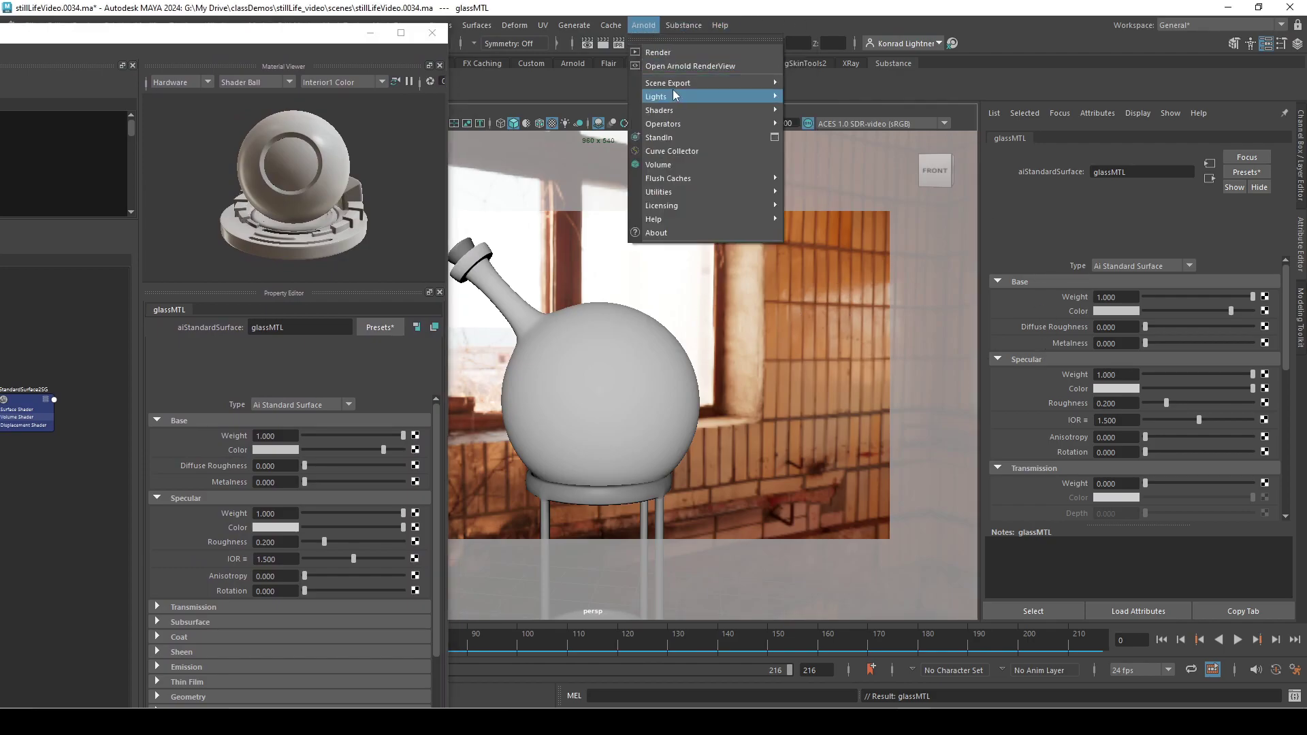
left_click(671, 65)
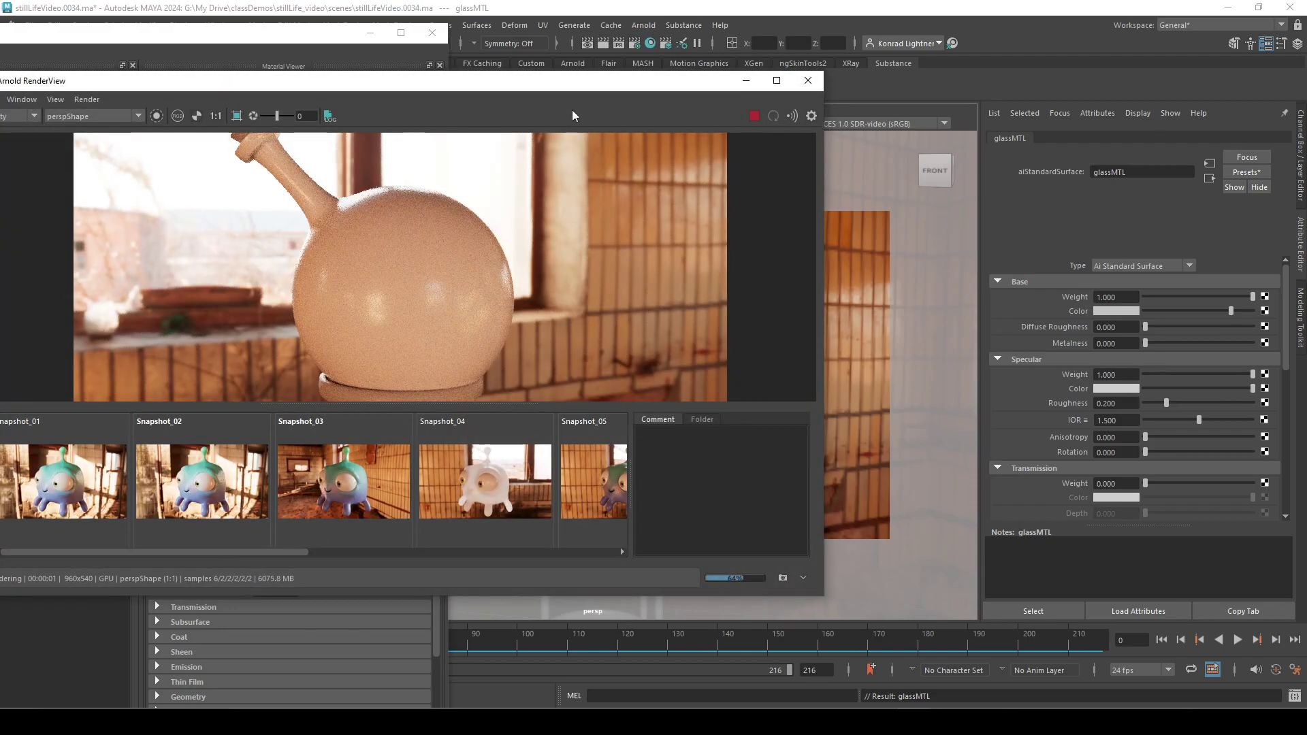
left_click_drag(576, 85, 1020, 131)
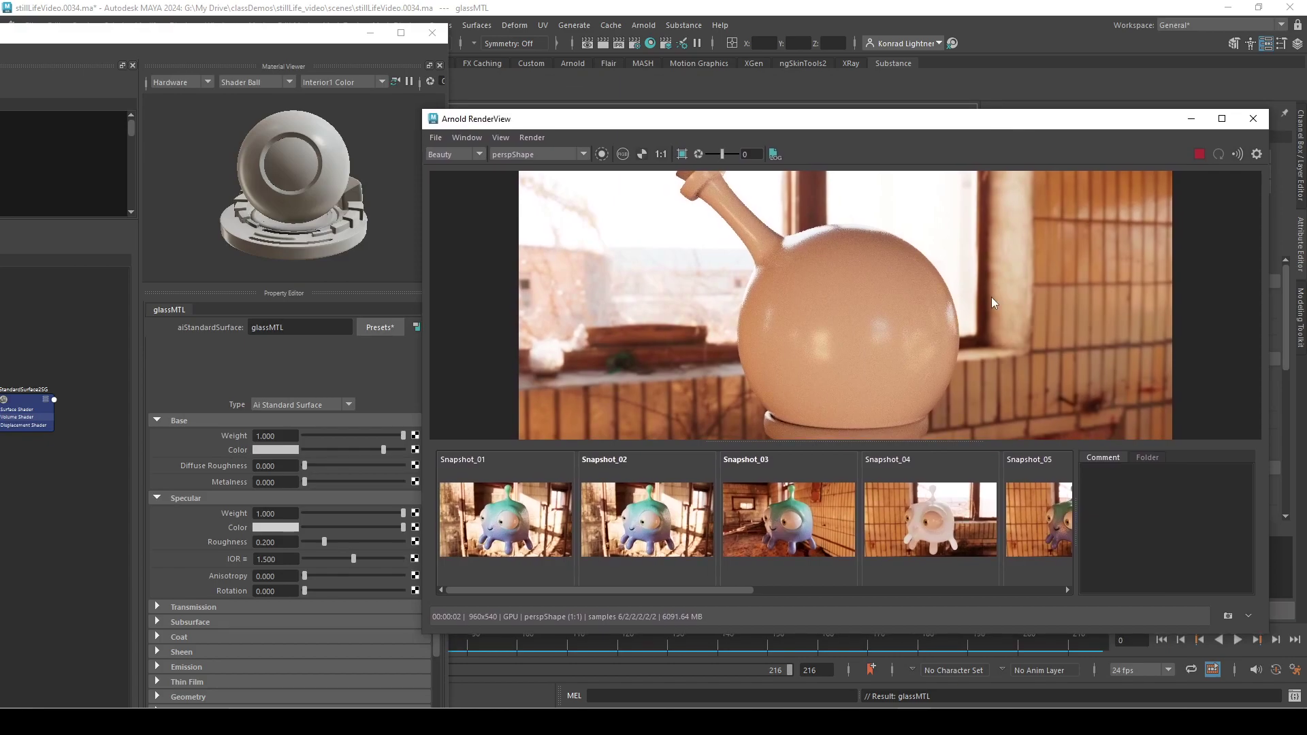
scroll(991, 297, "down", 2)
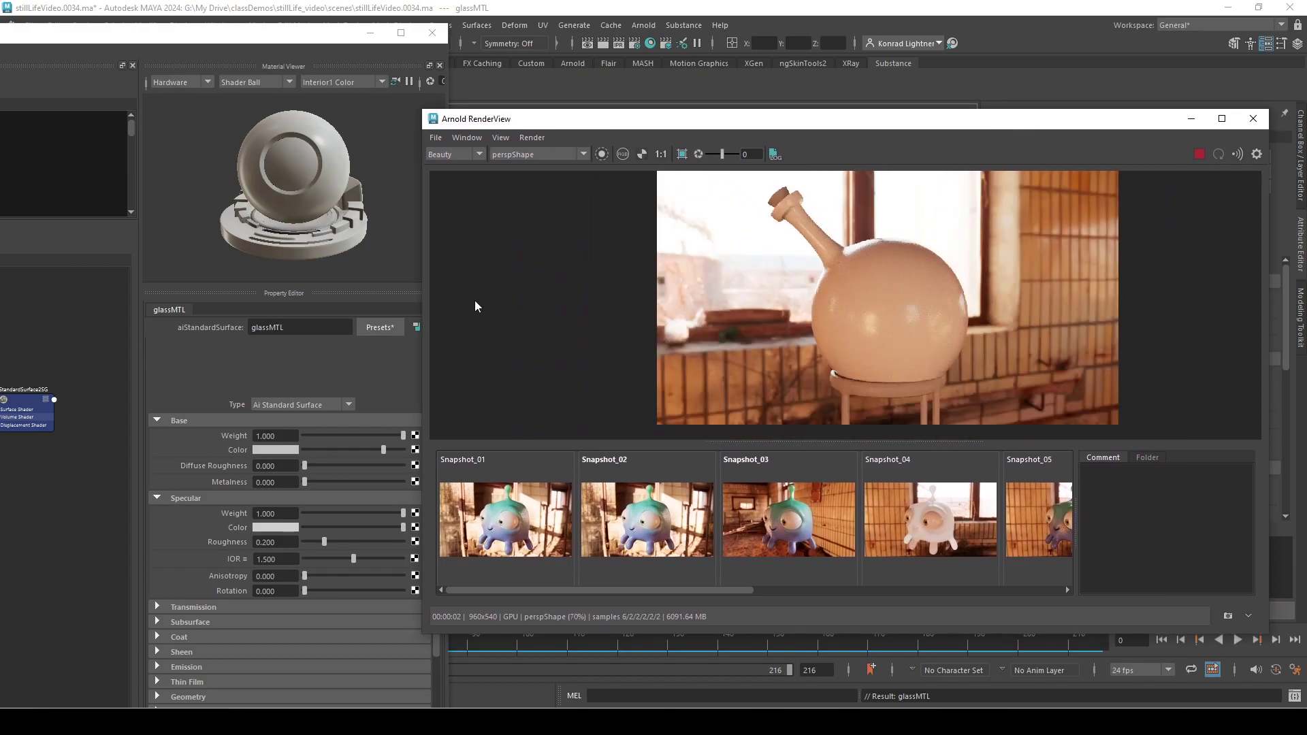
left_click_drag(421, 298, 694, 299)
left_click_drag(689, 107, 559, 34)
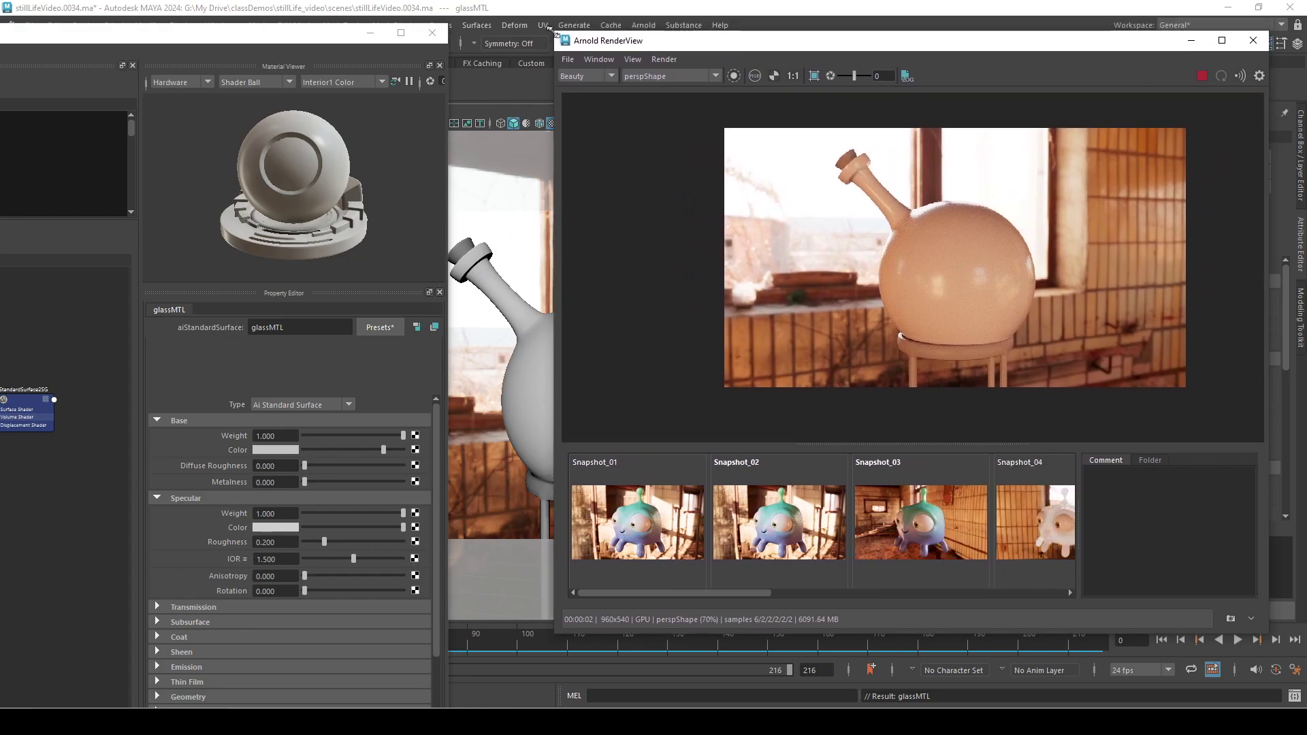
scroll(953, 250, "up", 2)
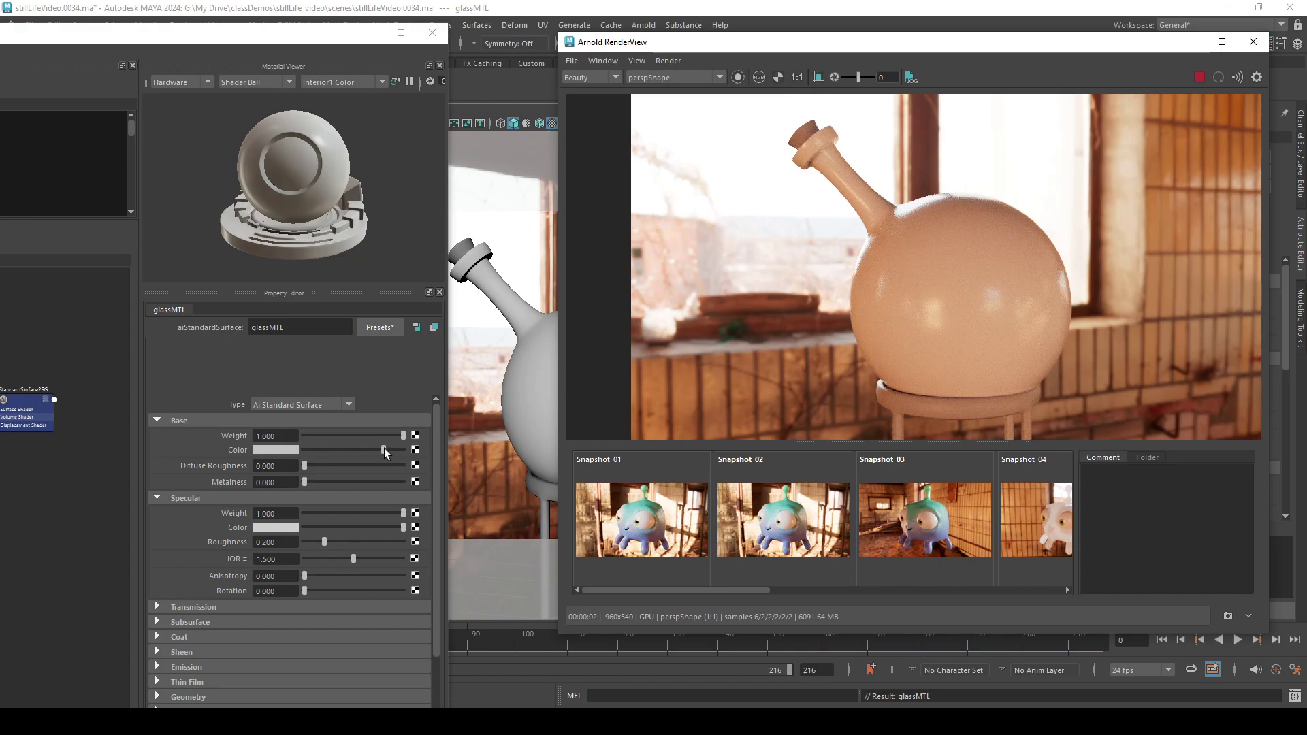
- Raise glassMTL's base color to full white and set its specular roughness to 0
left_click_drag(399, 452, 450, 448)
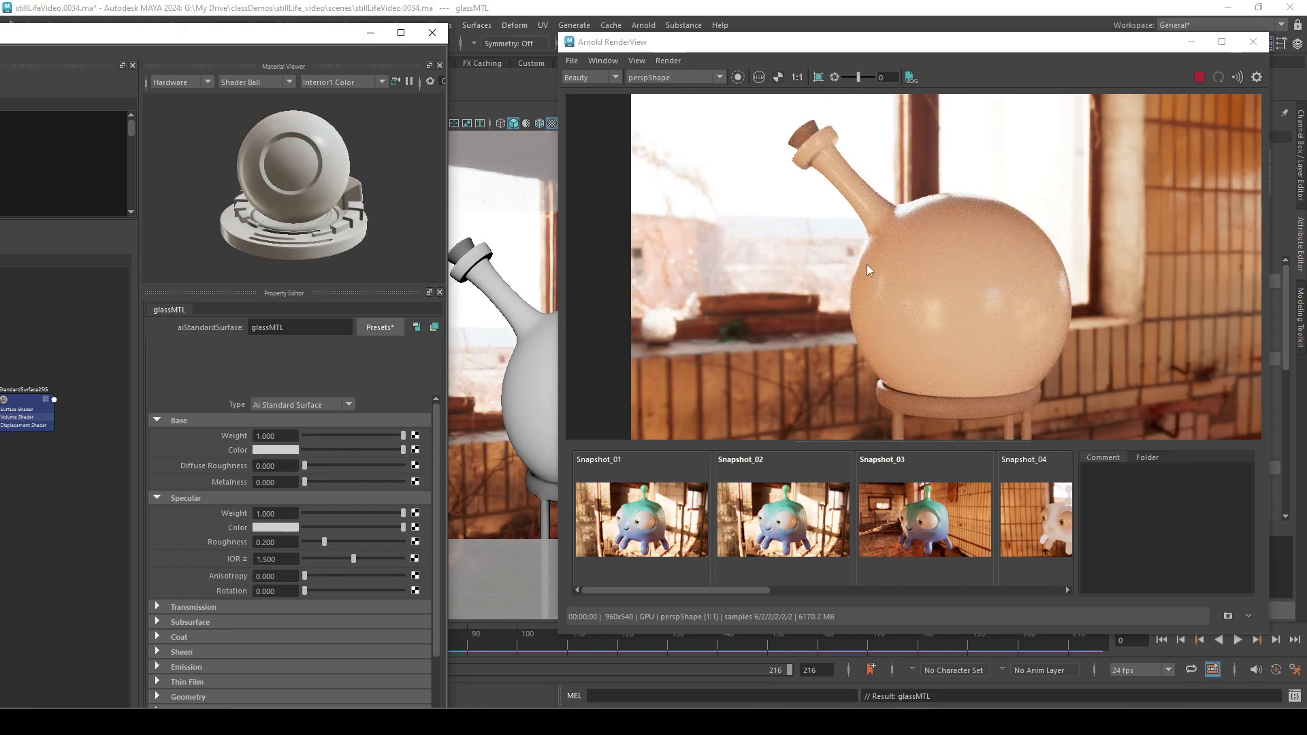
left_click_drag(313, 480, 67, 477)
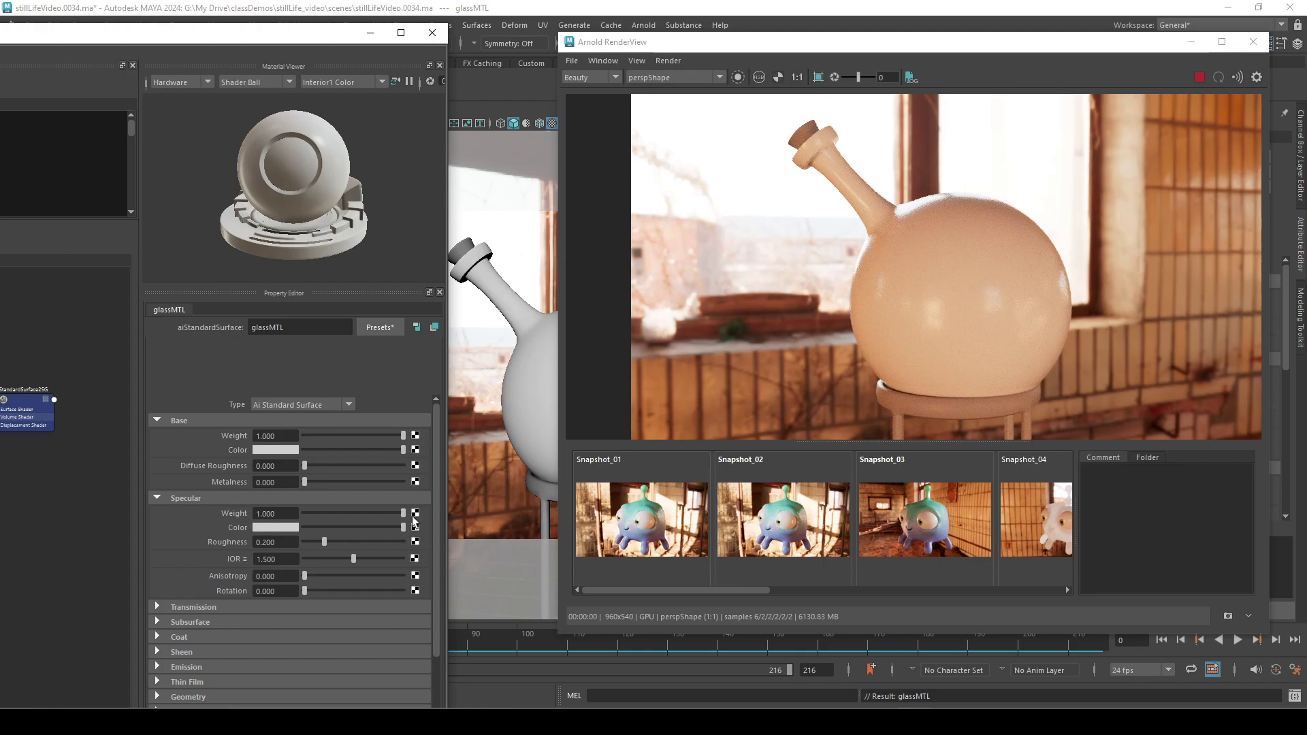
left_click(288, 545)
type("0")
key("Return")
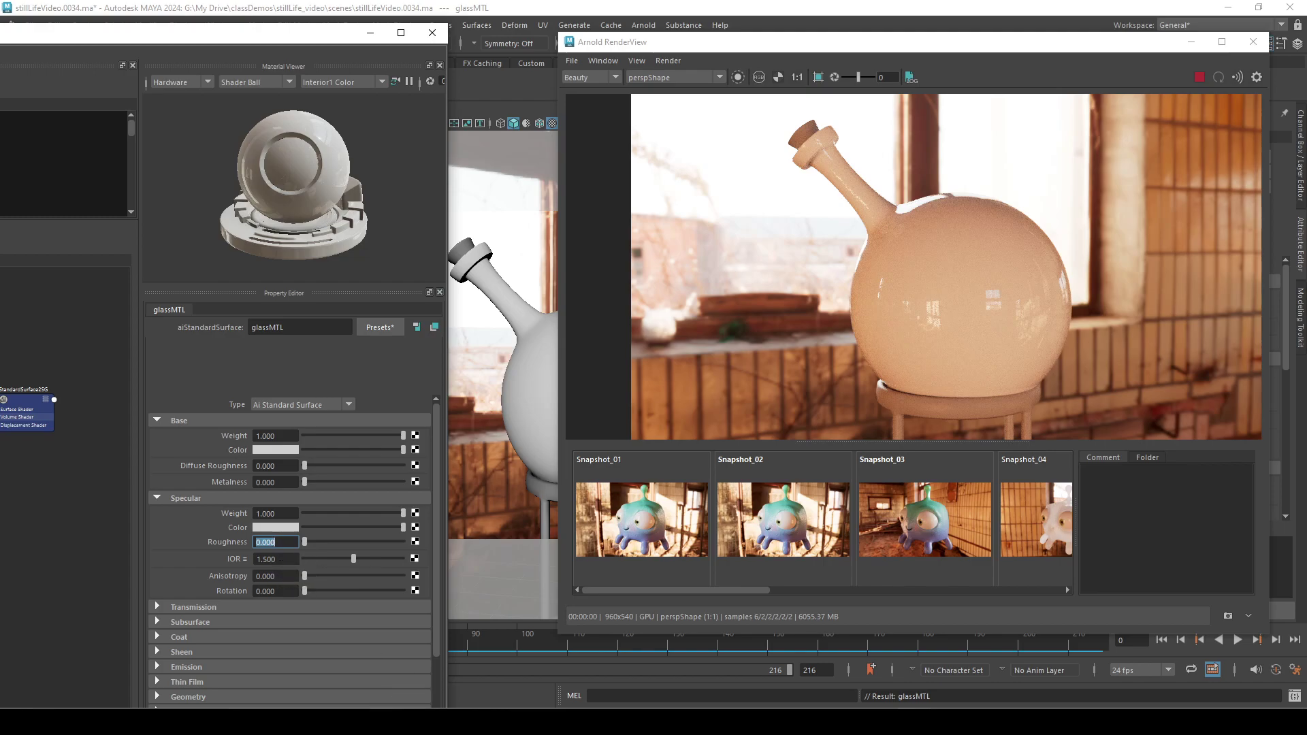
- Switch to the browser and look up glass under the G materials in the pixelandpoly.com IOR list for the specular IOR
left_click(471, 686)
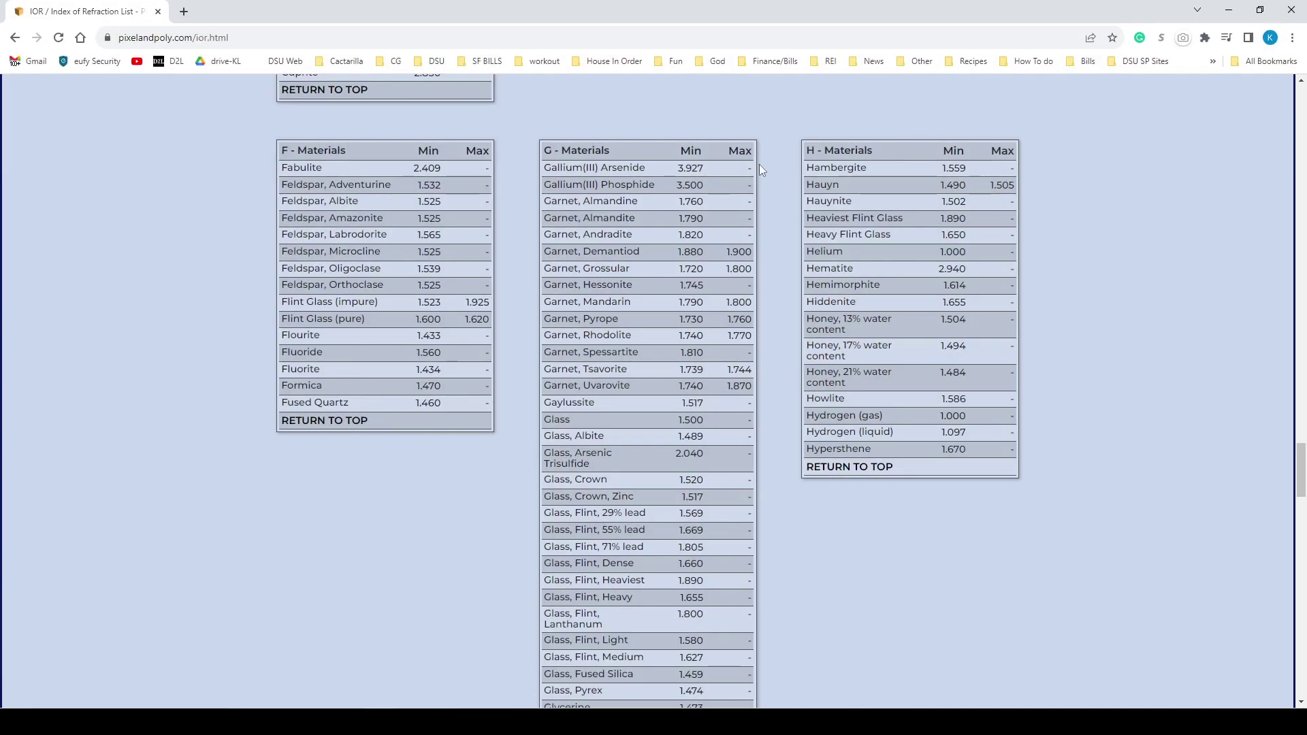
scroll(758, 164, "up", 7)
left_click_drag(1301, 429, 1301, 99)
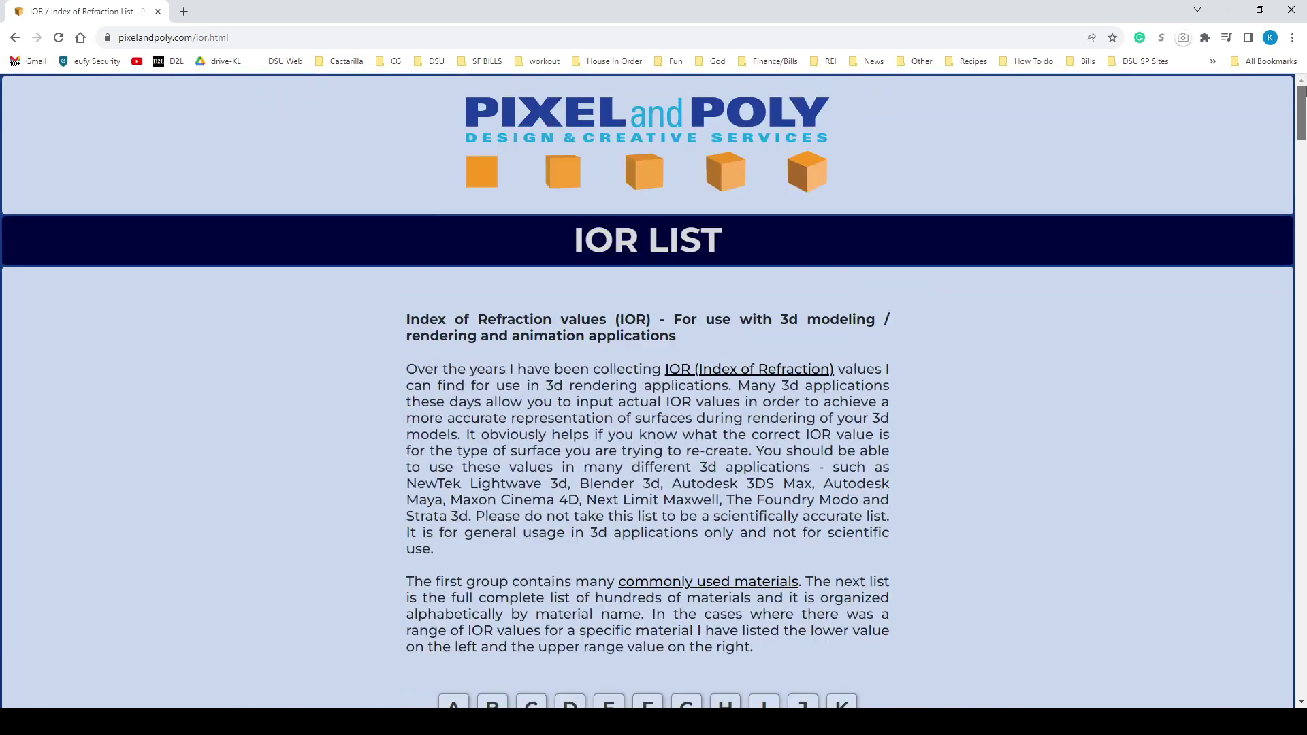
scroll(950, 211, "down", 1)
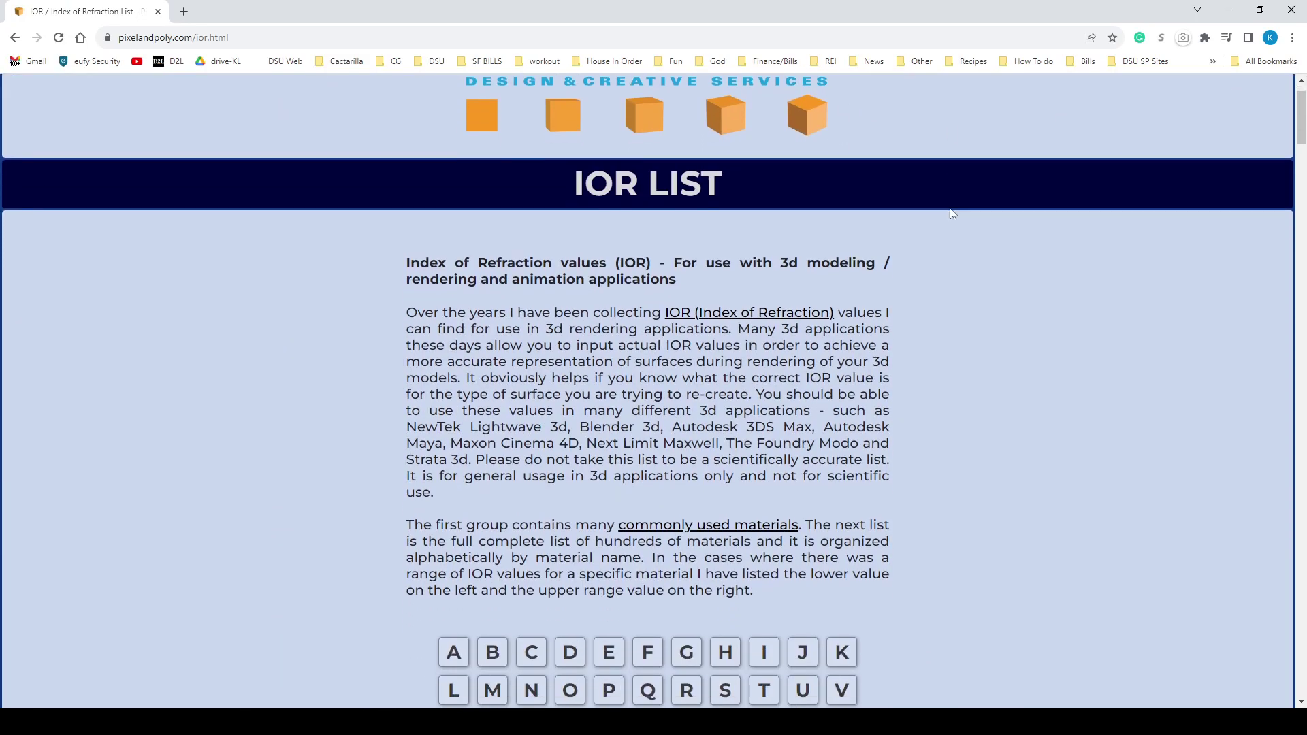
scroll(940, 259, "down", 4)
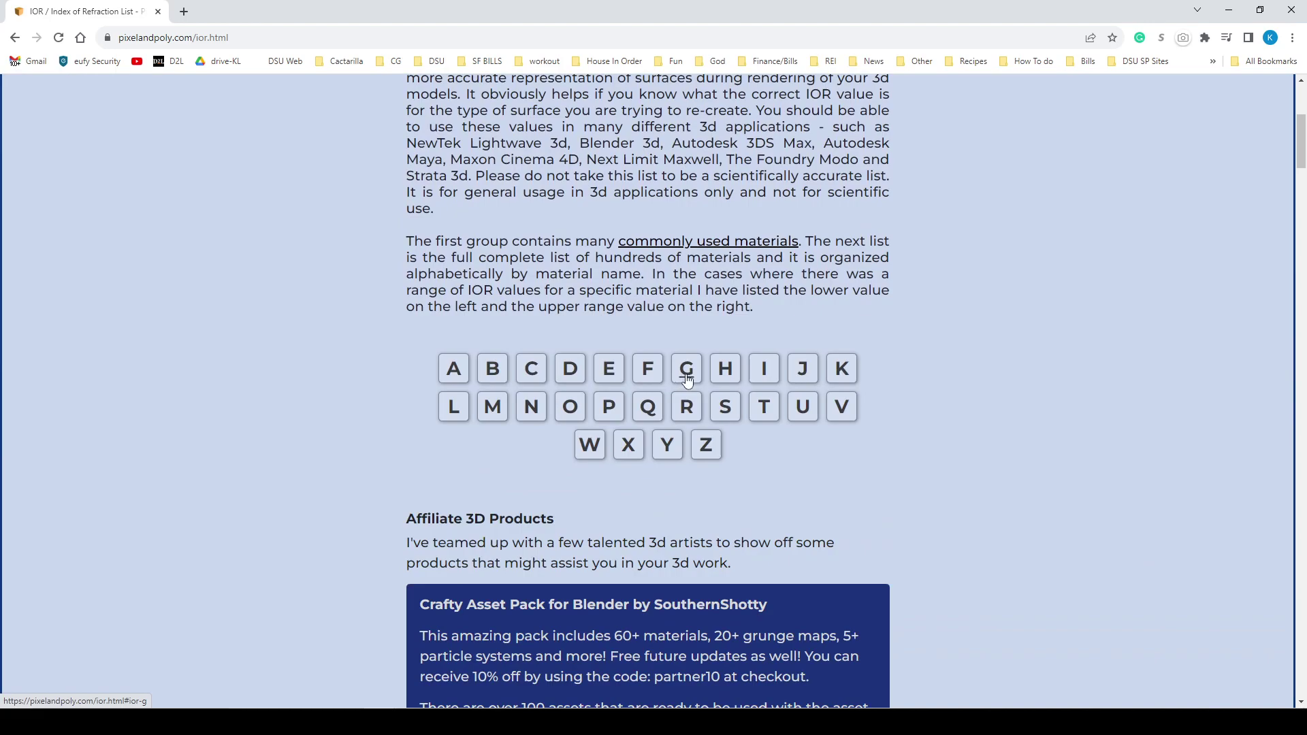
left_click(687, 380)
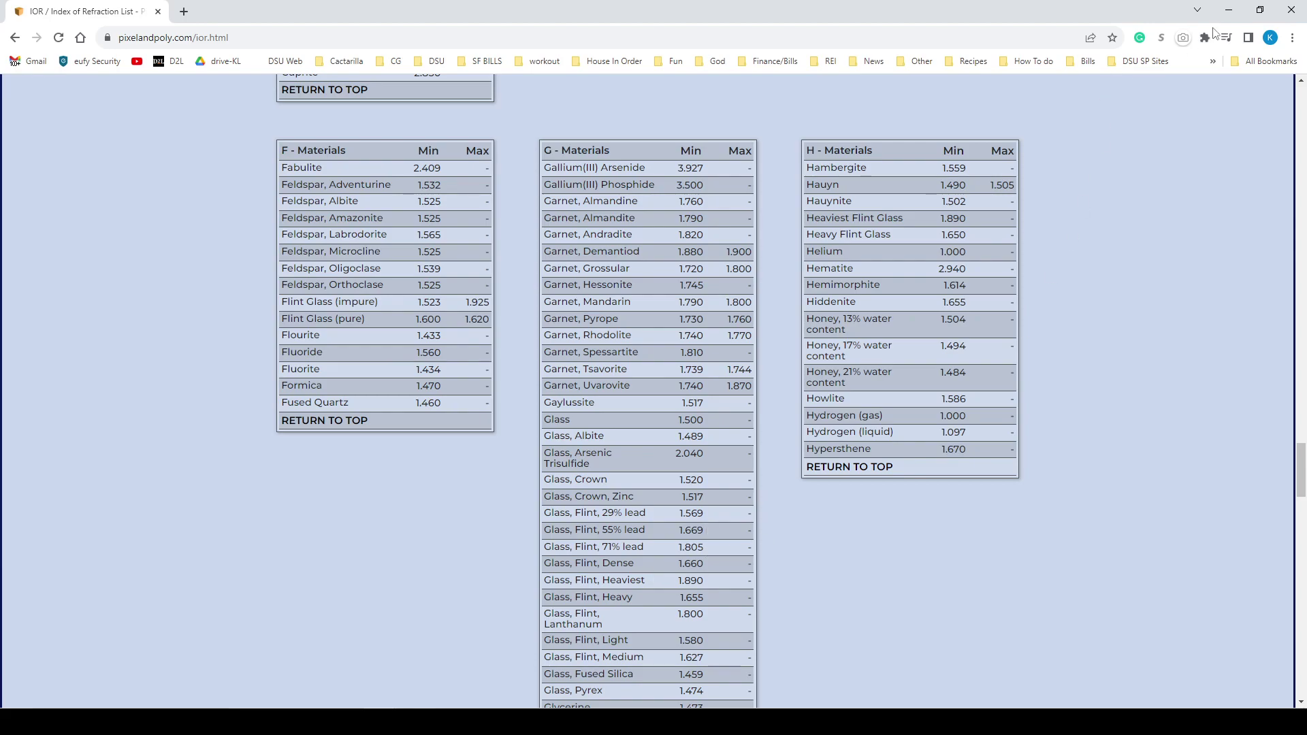
left_click(1229, 9)
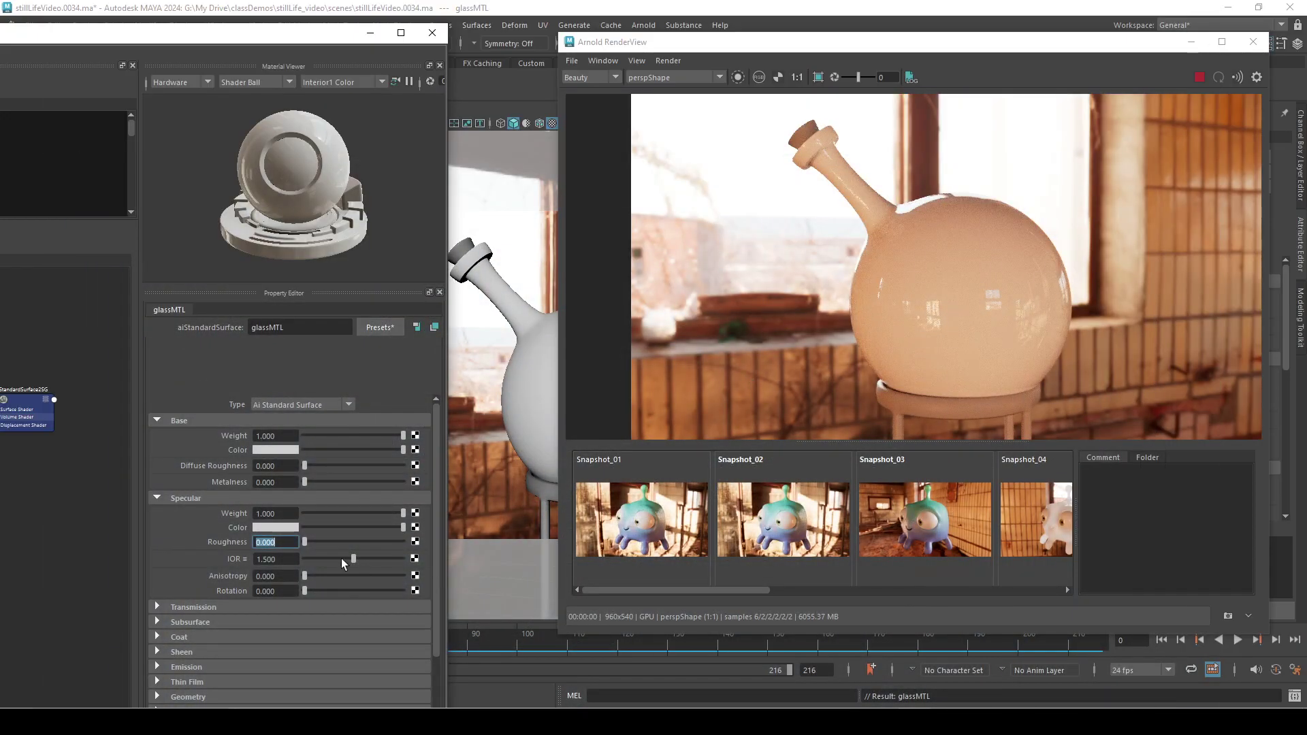
left_click(284, 556)
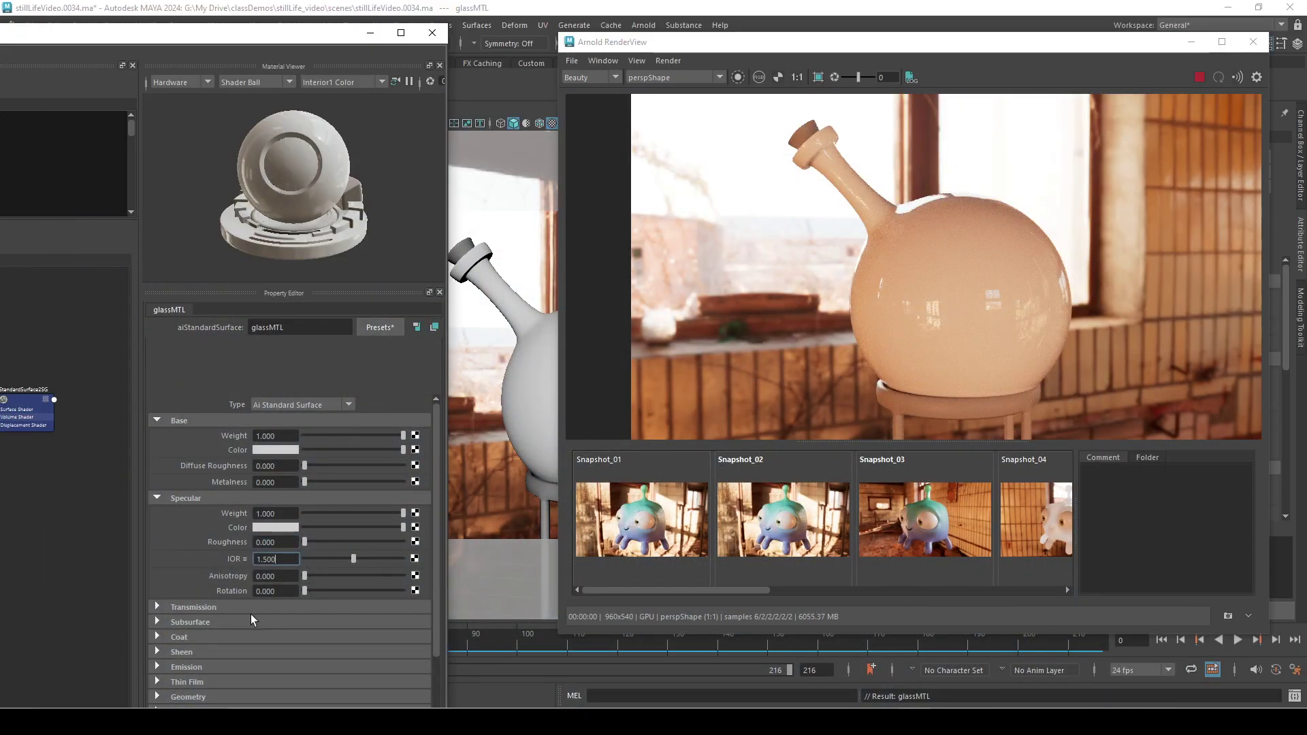
- Set glassMTL's transmission weight to 1 and store a snapshot of the resulting render
scroll(219, 546, "down", 3)
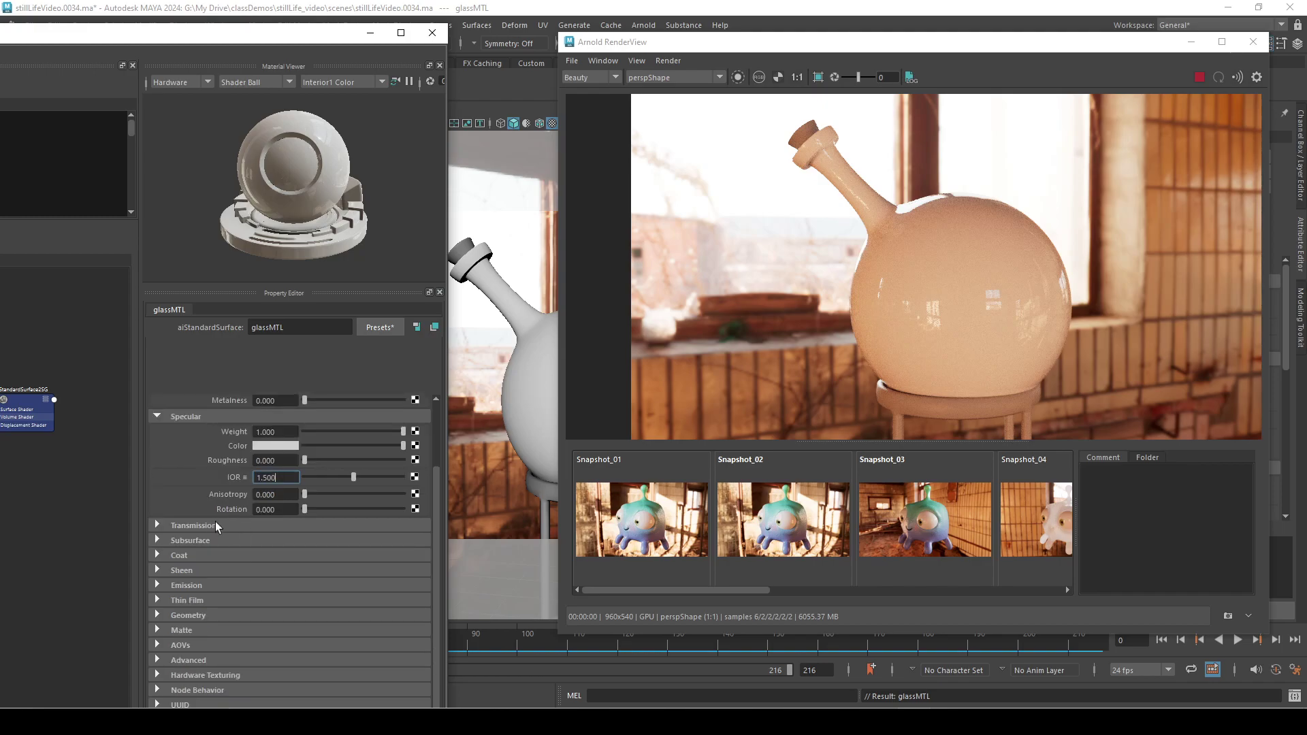
left_click(158, 525)
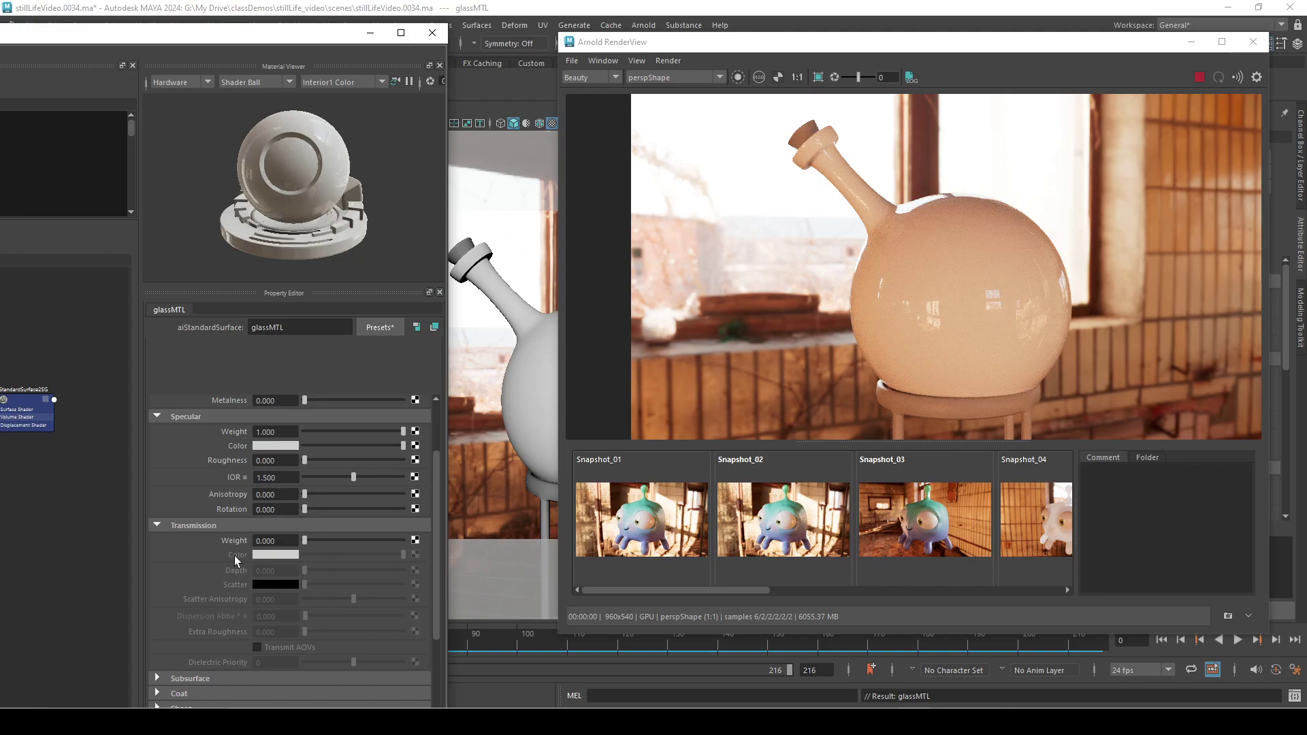
scroll(234, 554, "down", 2)
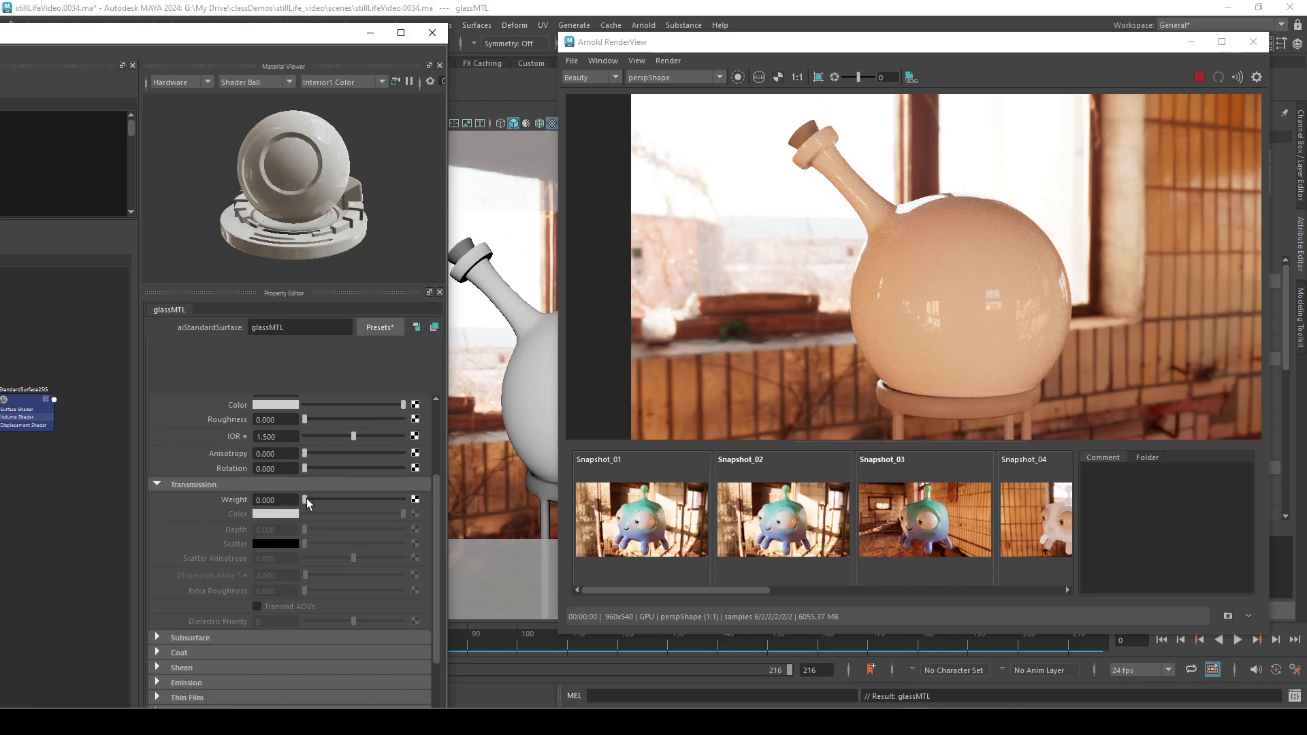
left_click_drag(305, 498, 409, 500)
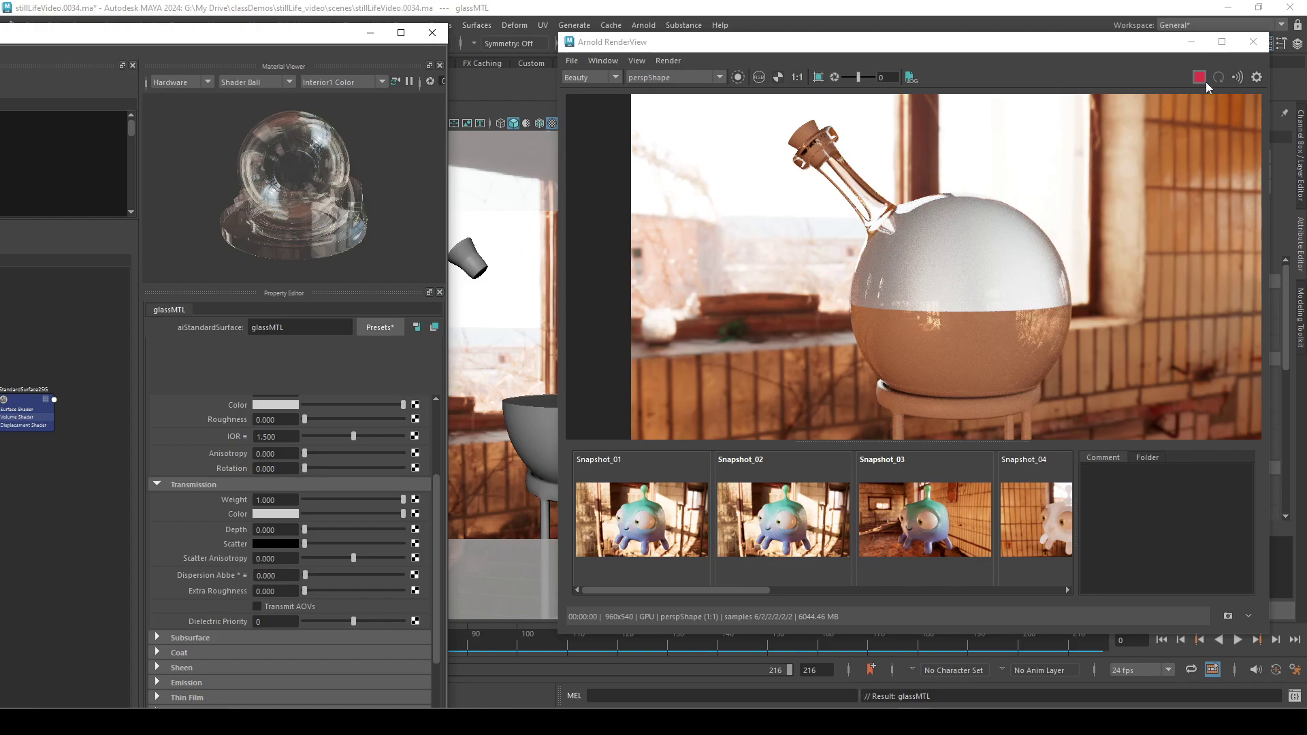
left_click(1231, 617)
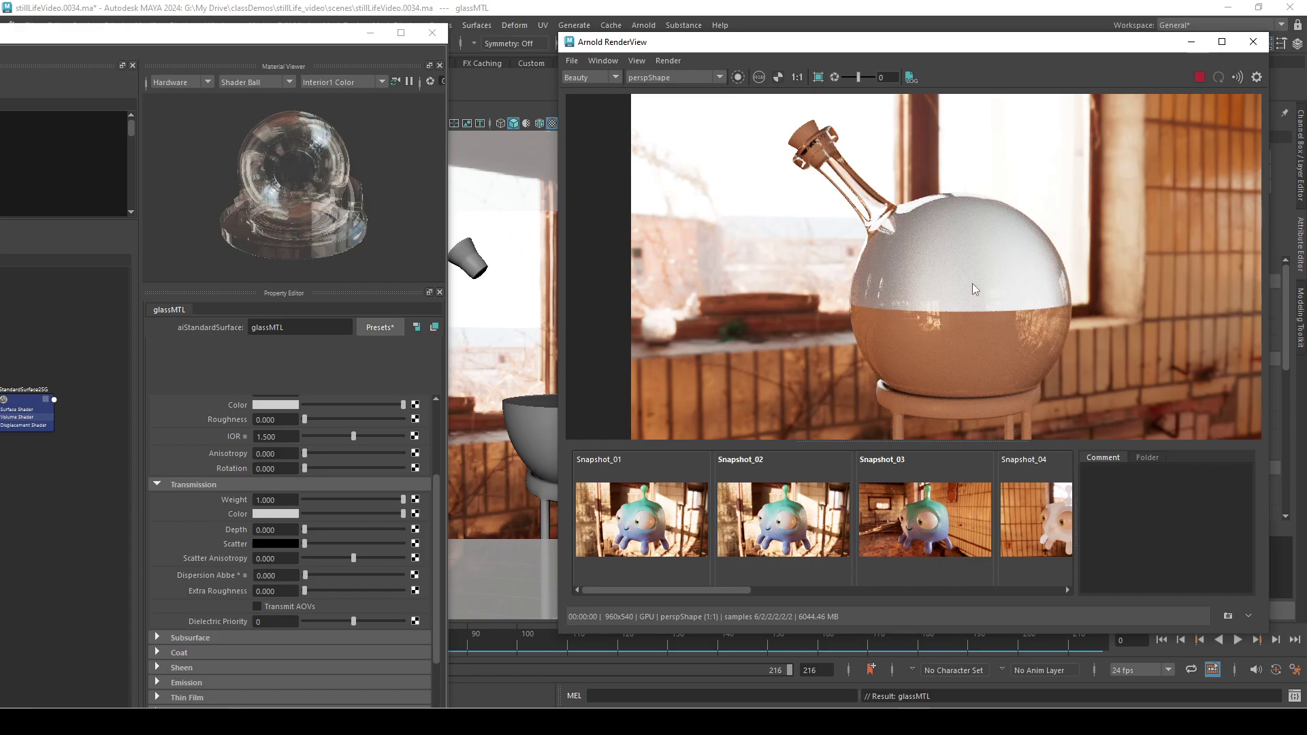
- Close and reopen the Arnold RenderView to render the glass beaker afresh, and reposition its window
left_click(1253, 46)
left_click(636, 25)
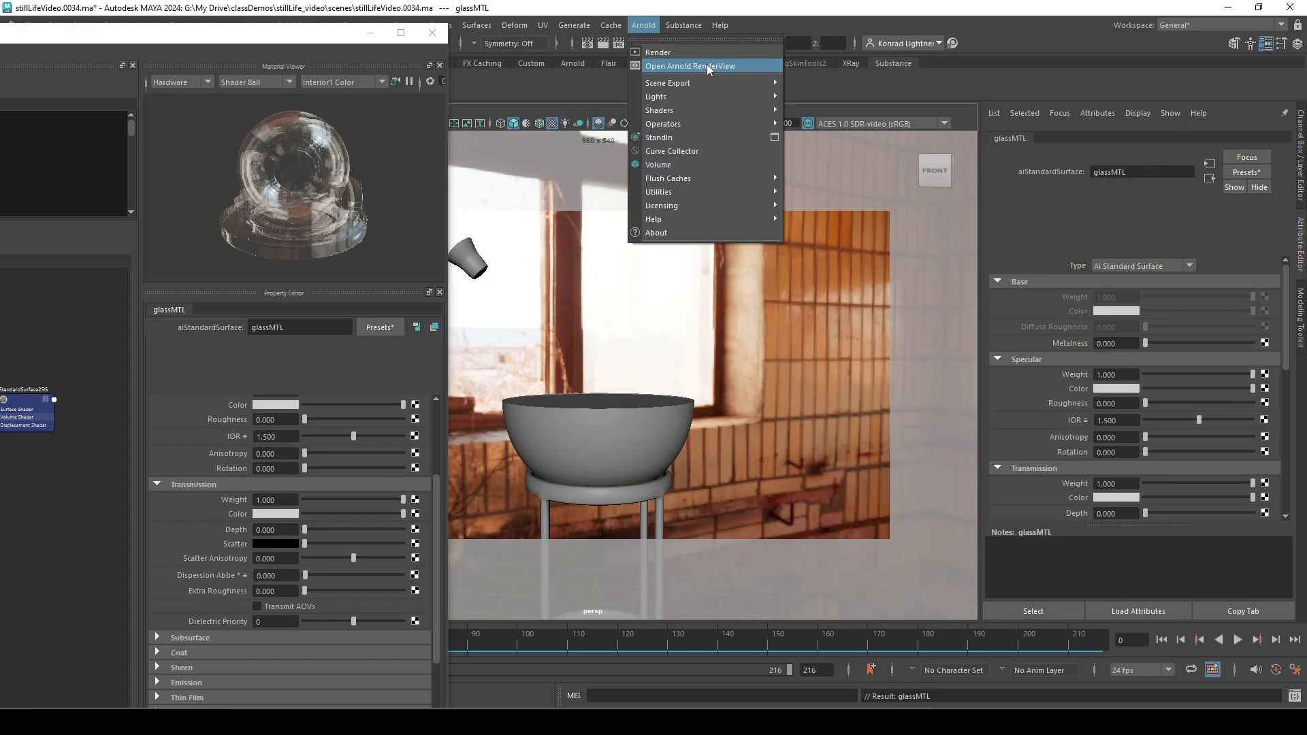
left_click(687, 53)
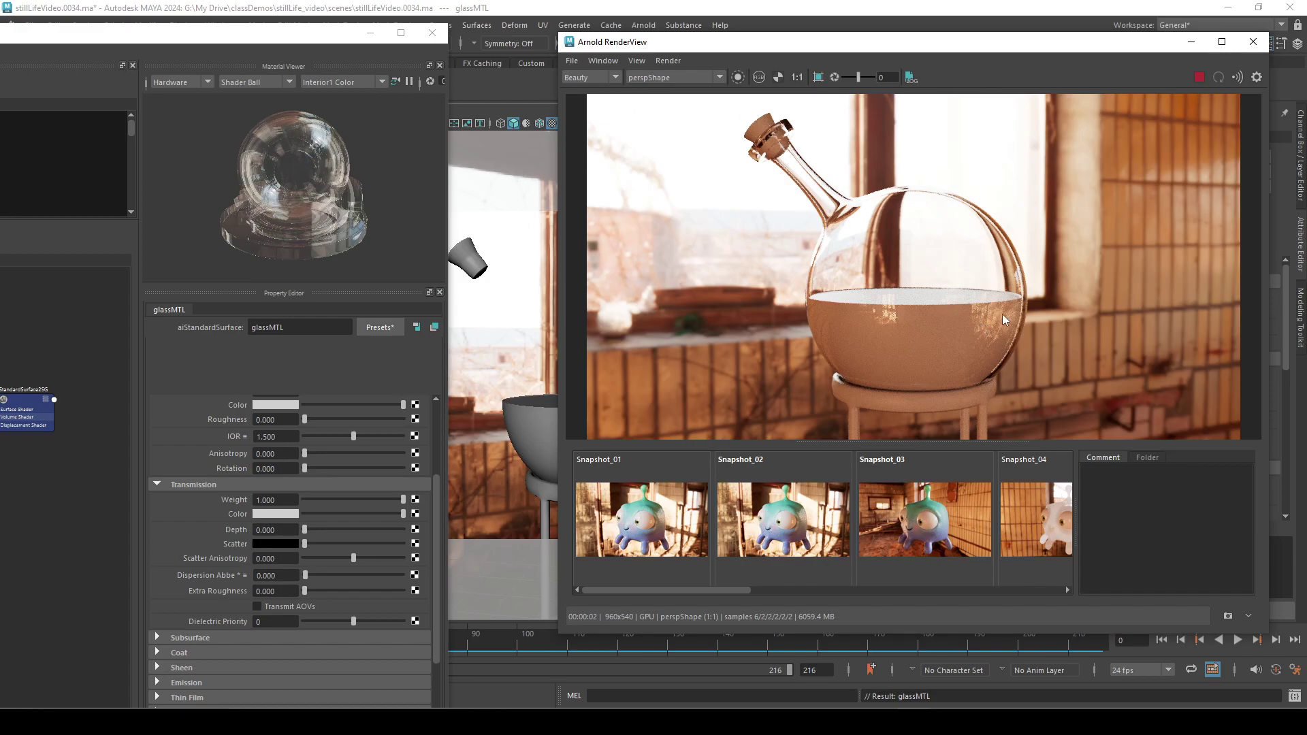
mouse_move(981, 42)
left_mouse_down()
mouse_move(1019, 70)
mouse_move(983, 58)
left_mouse_up()
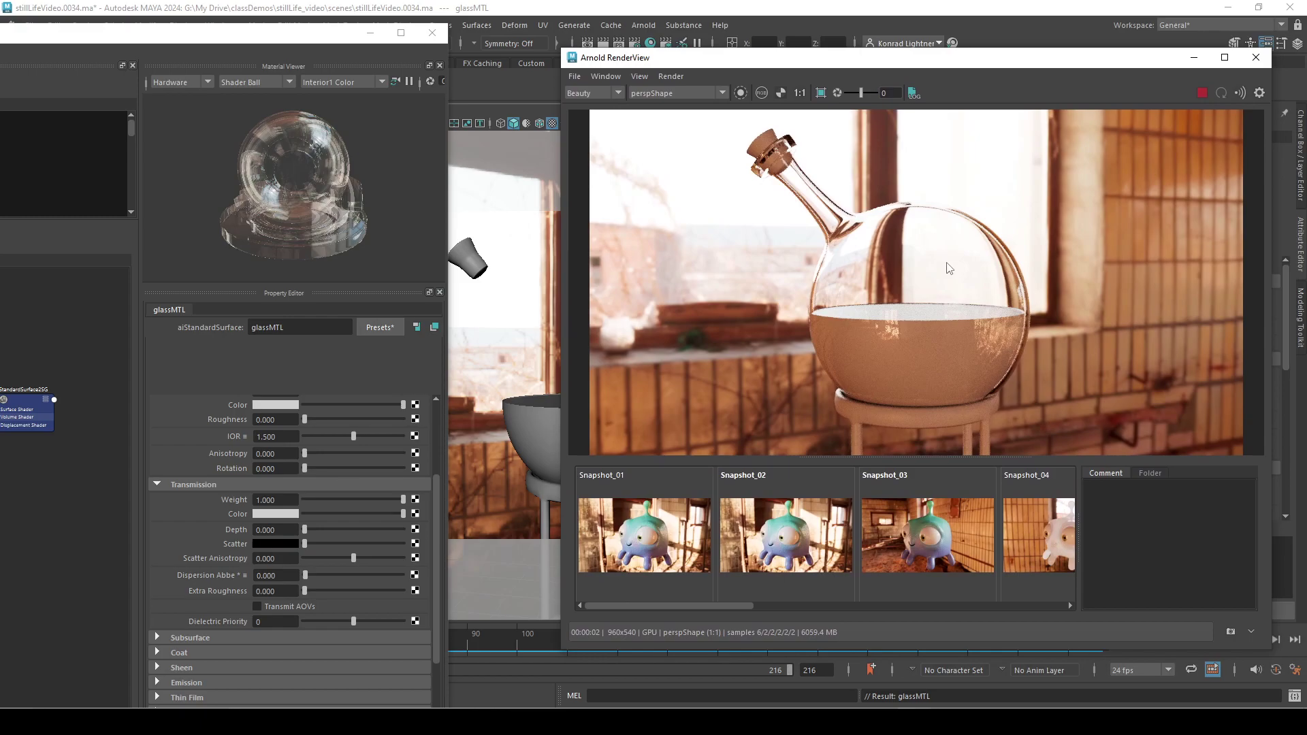
- Minimize the render window and select the liquid mesh inside the beaker
left_click(1196, 58)
left_click(619, 423)
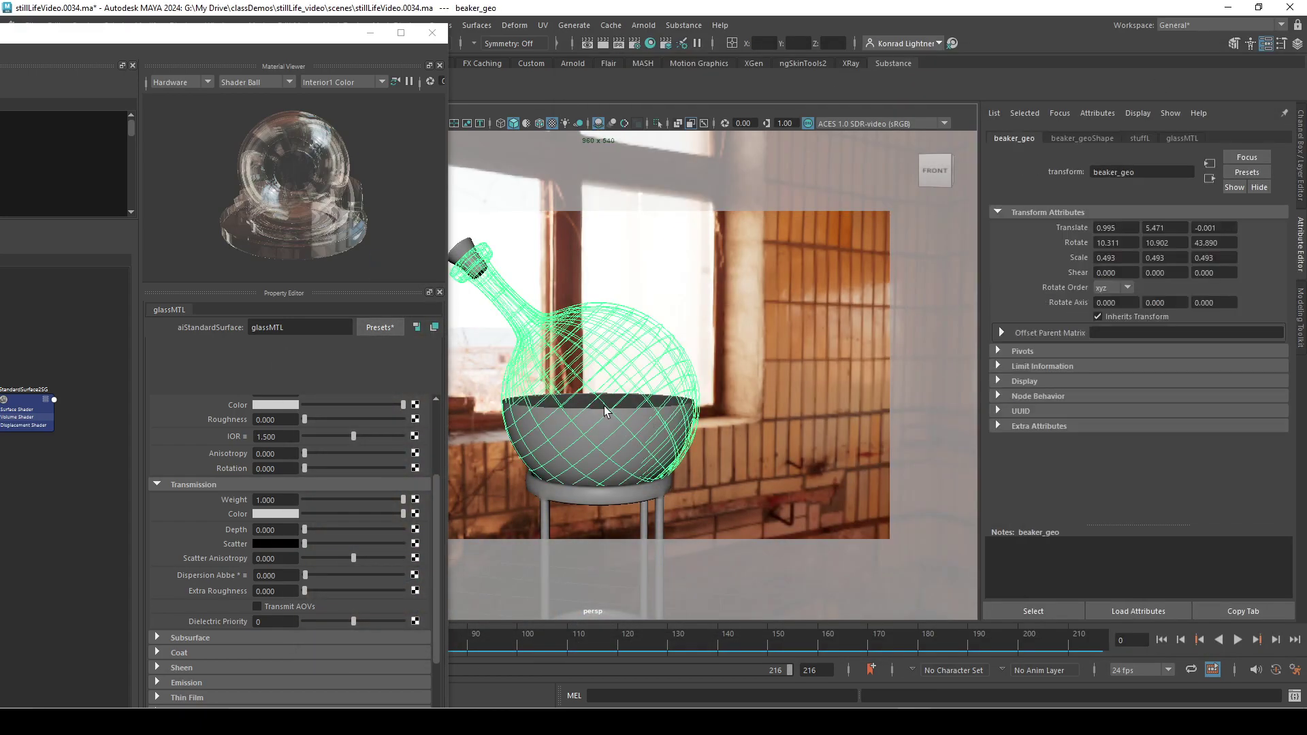
left_click(618, 426)
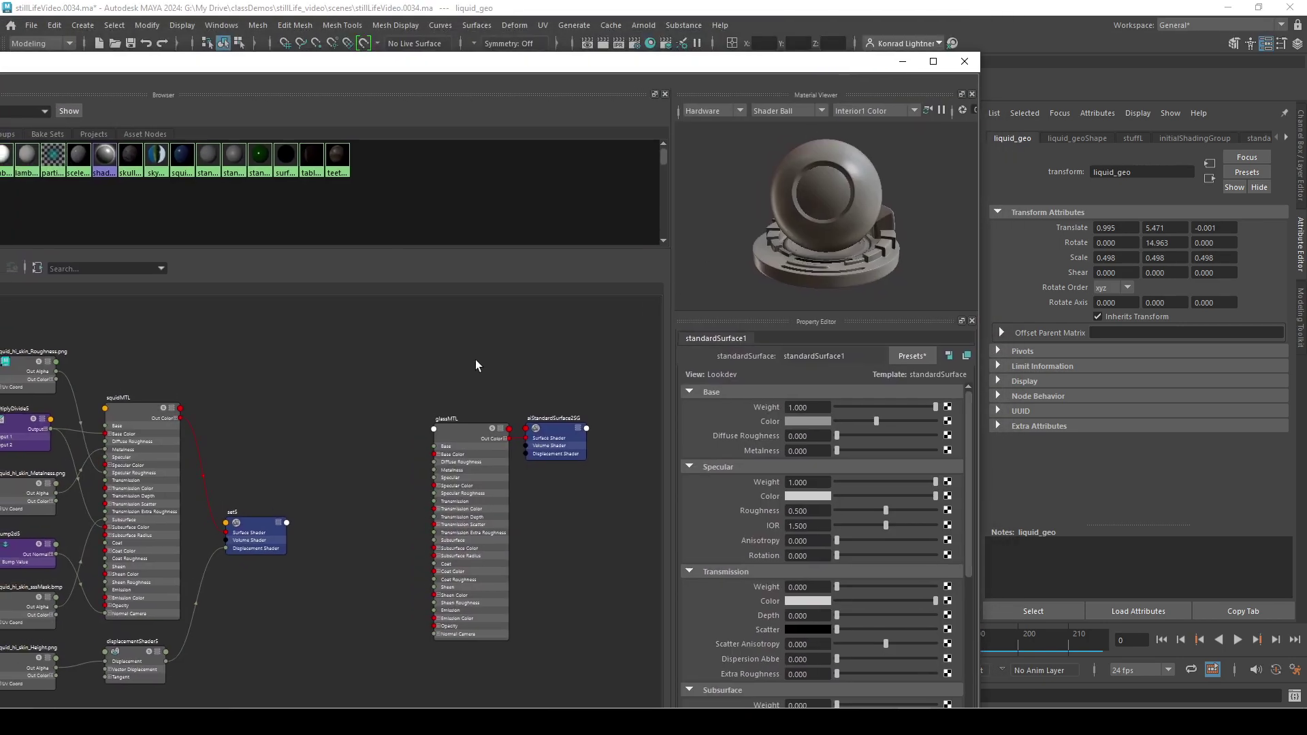
- Create an aiStandardSurface in the Hypershade graph and place it with its shading group above the glassMTL nodes
key("Tab")
type("aiStand")
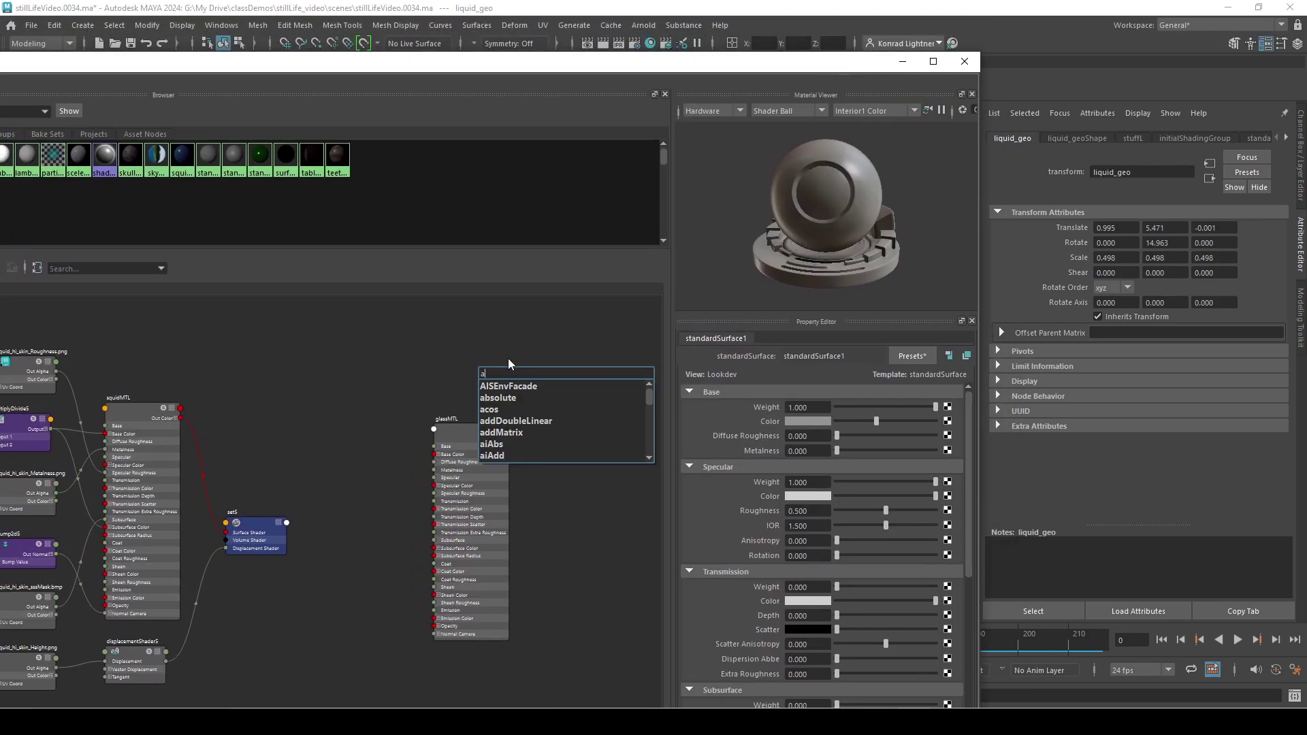
key("Down")
key("Down")
key("Return")
left_click_drag(507, 362, 388, 358)
left_click_drag(584, 371, 470, 349)
left_click(399, 361)
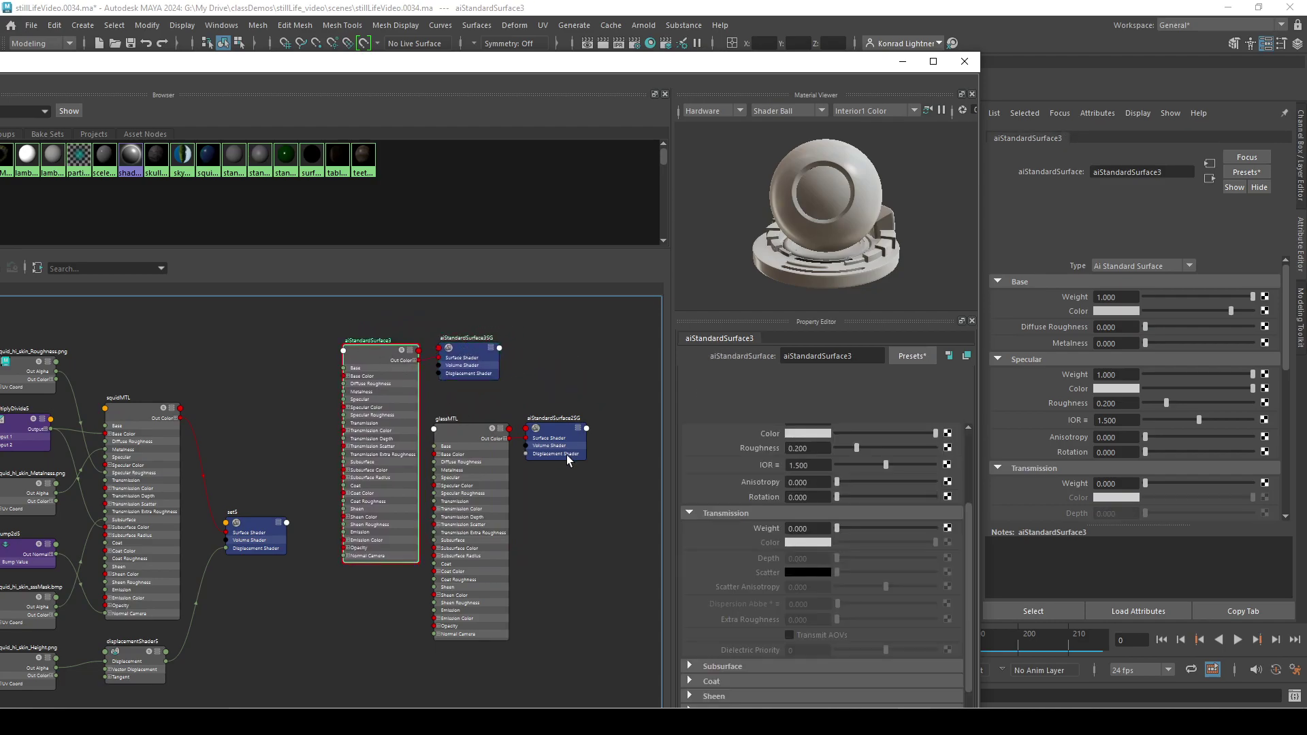
- Replace the new aiStandardSurface's settings with the Blood preset
scroll(882, 546, "up", 3)
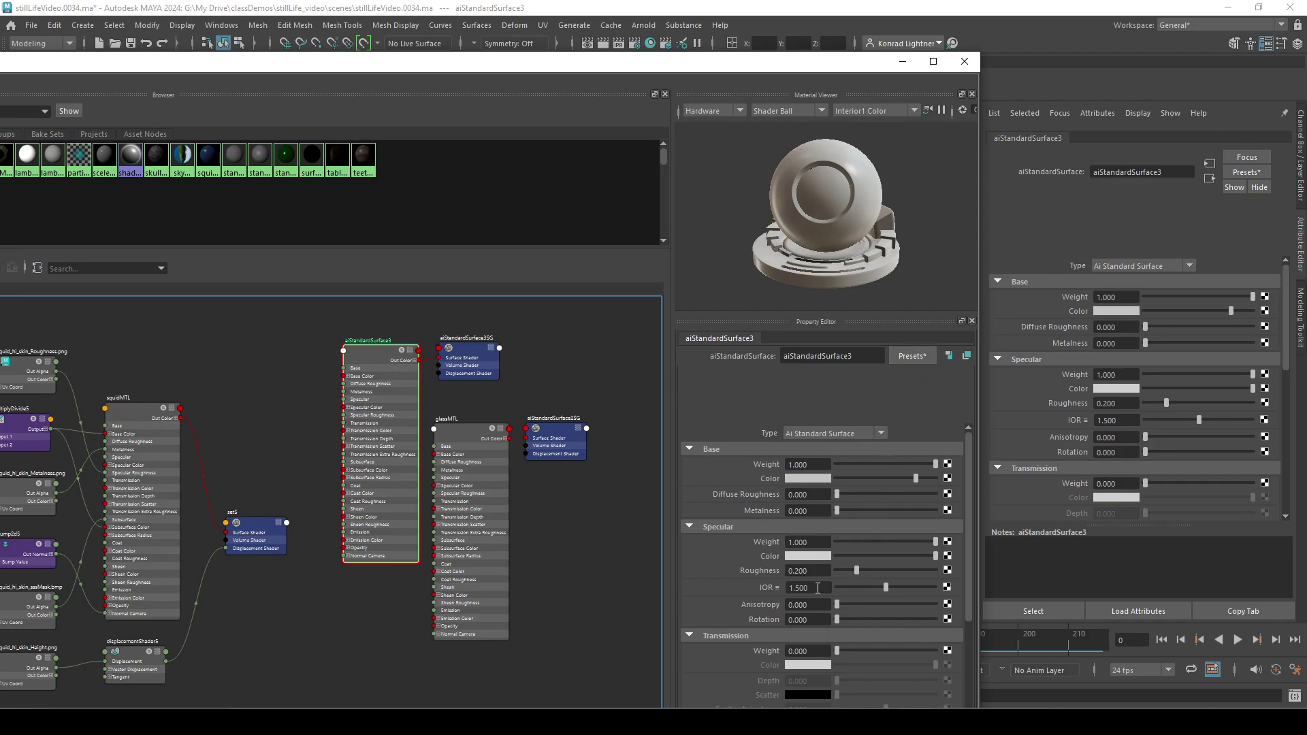
left_click(925, 354)
left_click(911, 357)
left_click(911, 357)
left_click(902, 354)
left_click(901, 354)
mouse_move(917, 363)
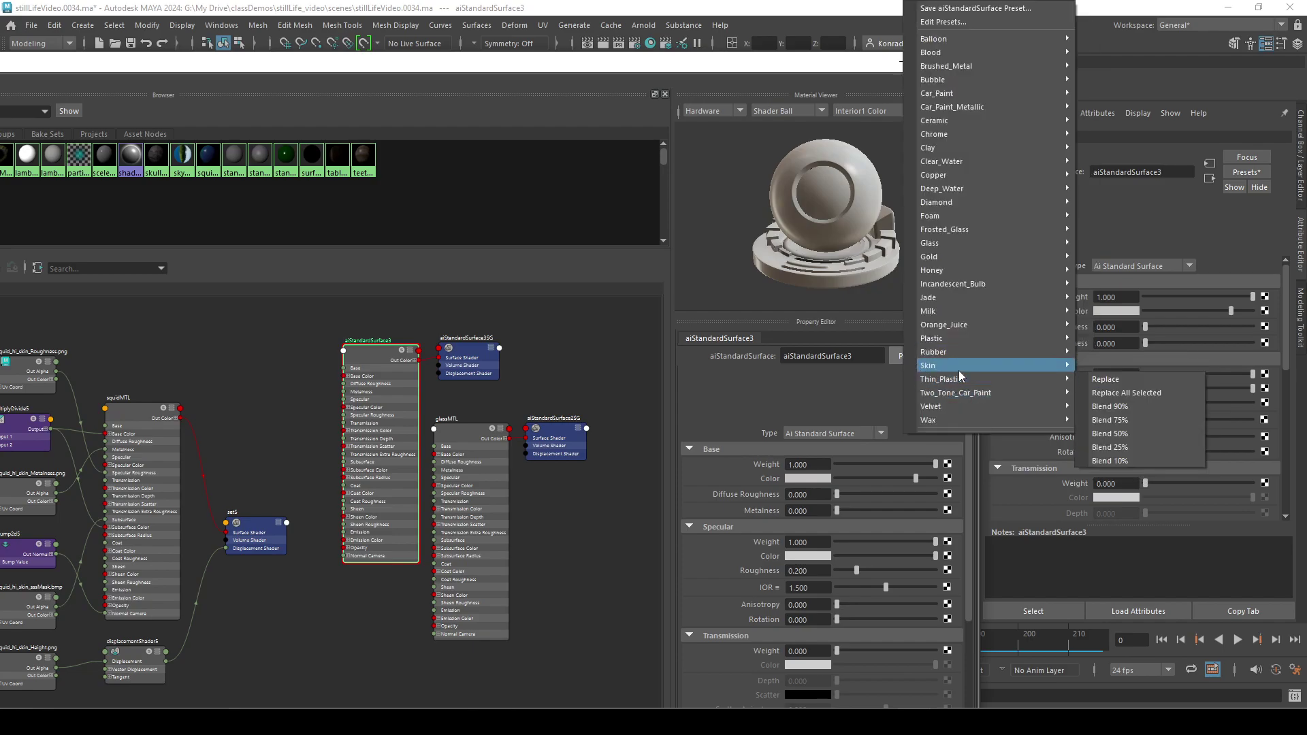
mouse_move(951, 339)
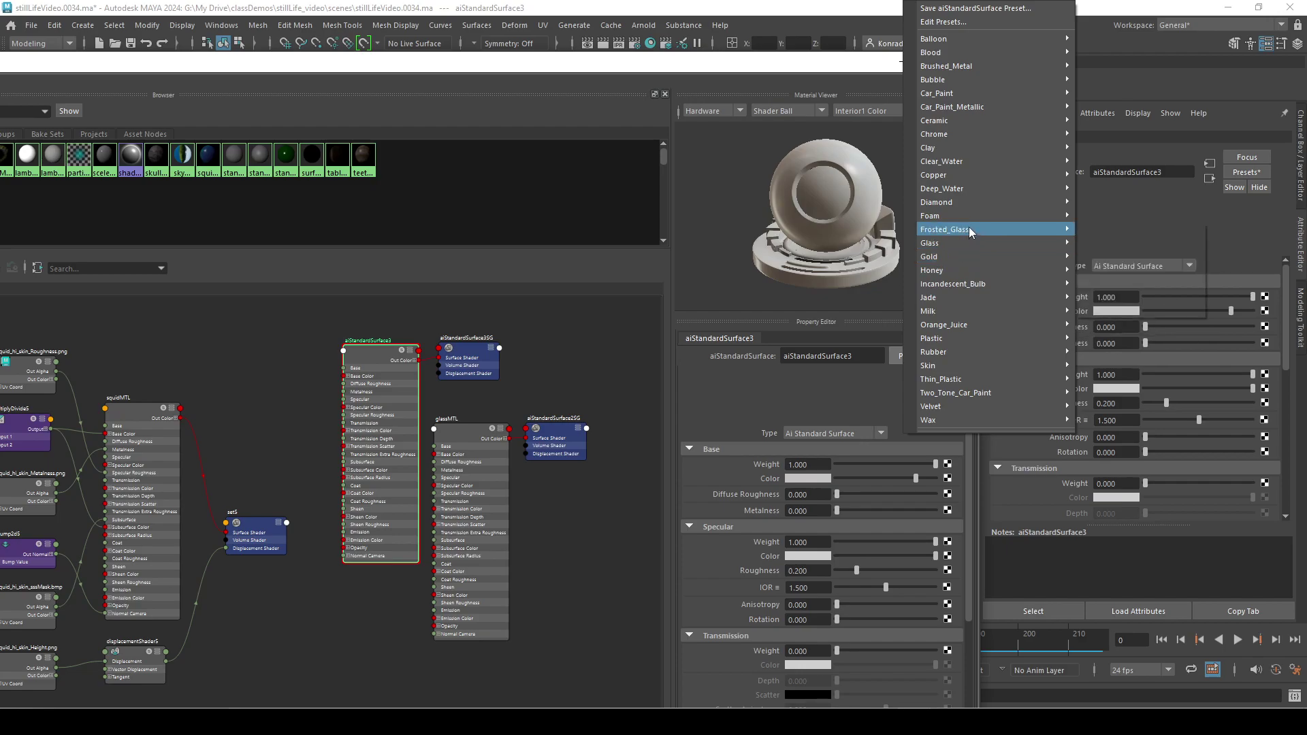
mouse_move(986, 79)
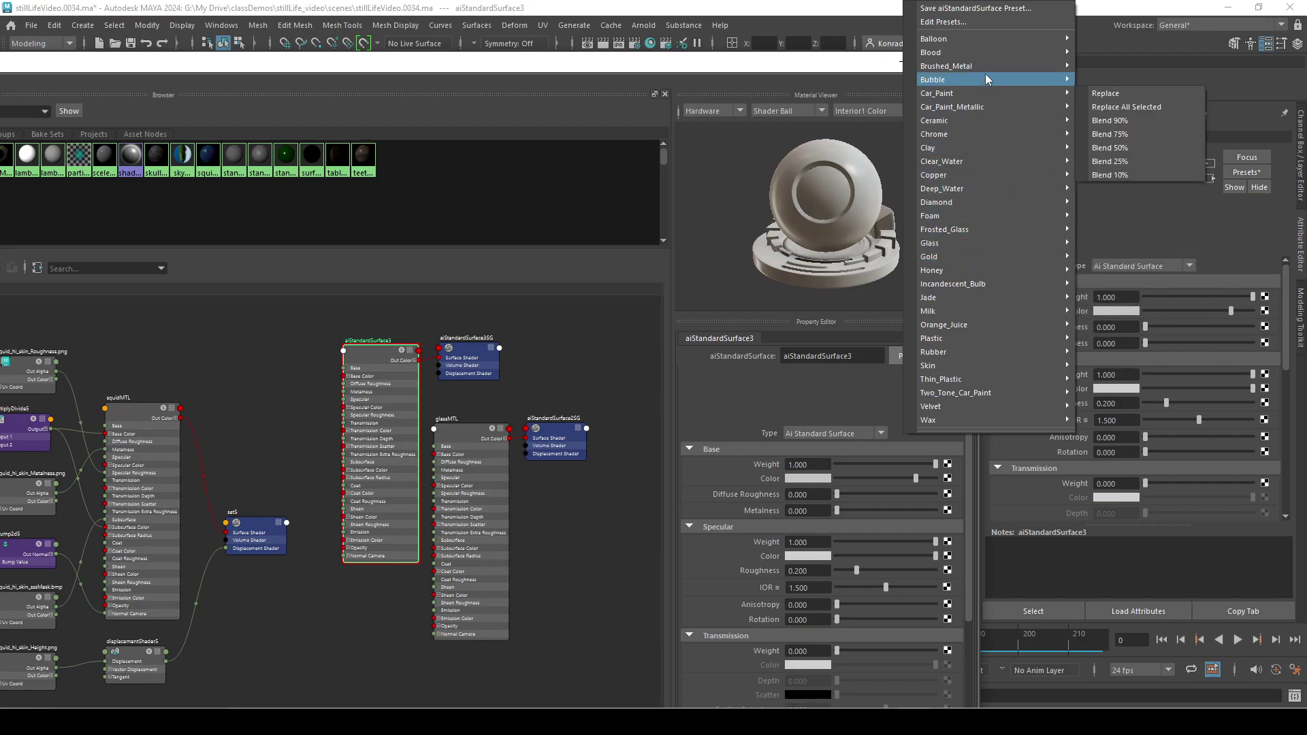
mouse_move(978, 50)
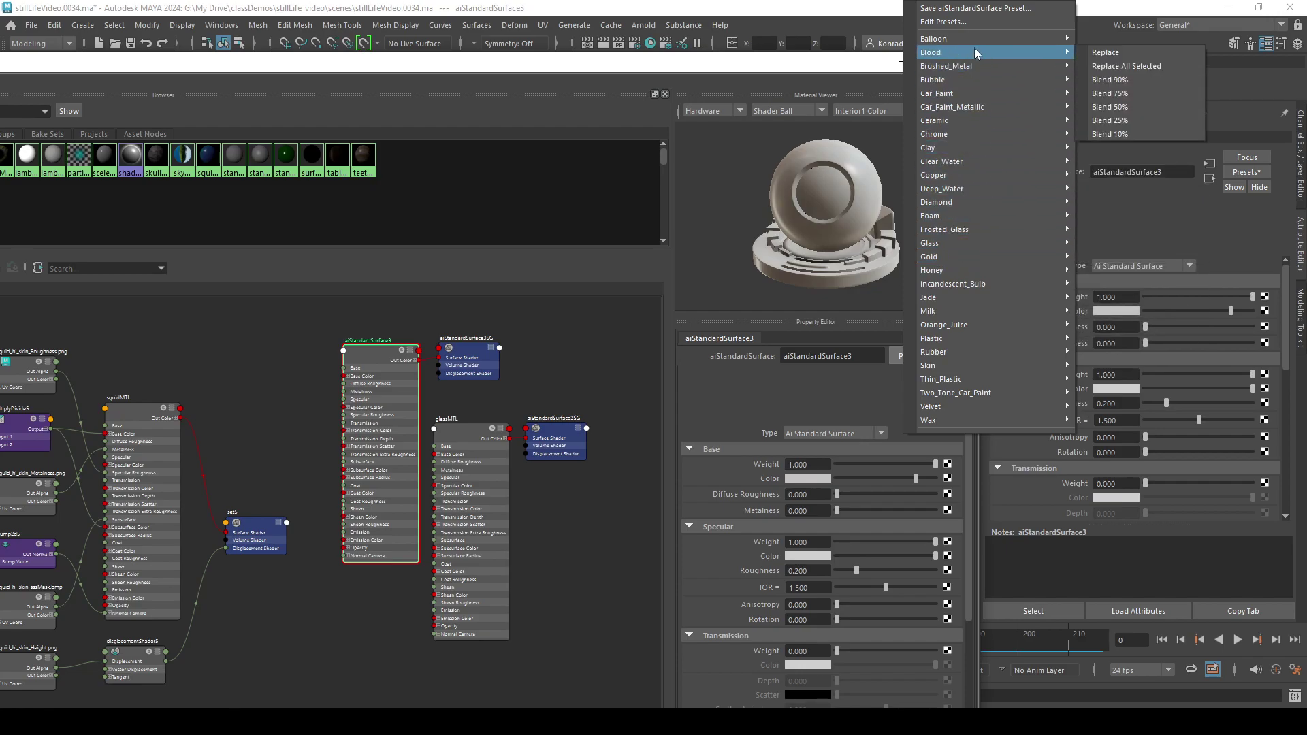
left_click(1109, 51)
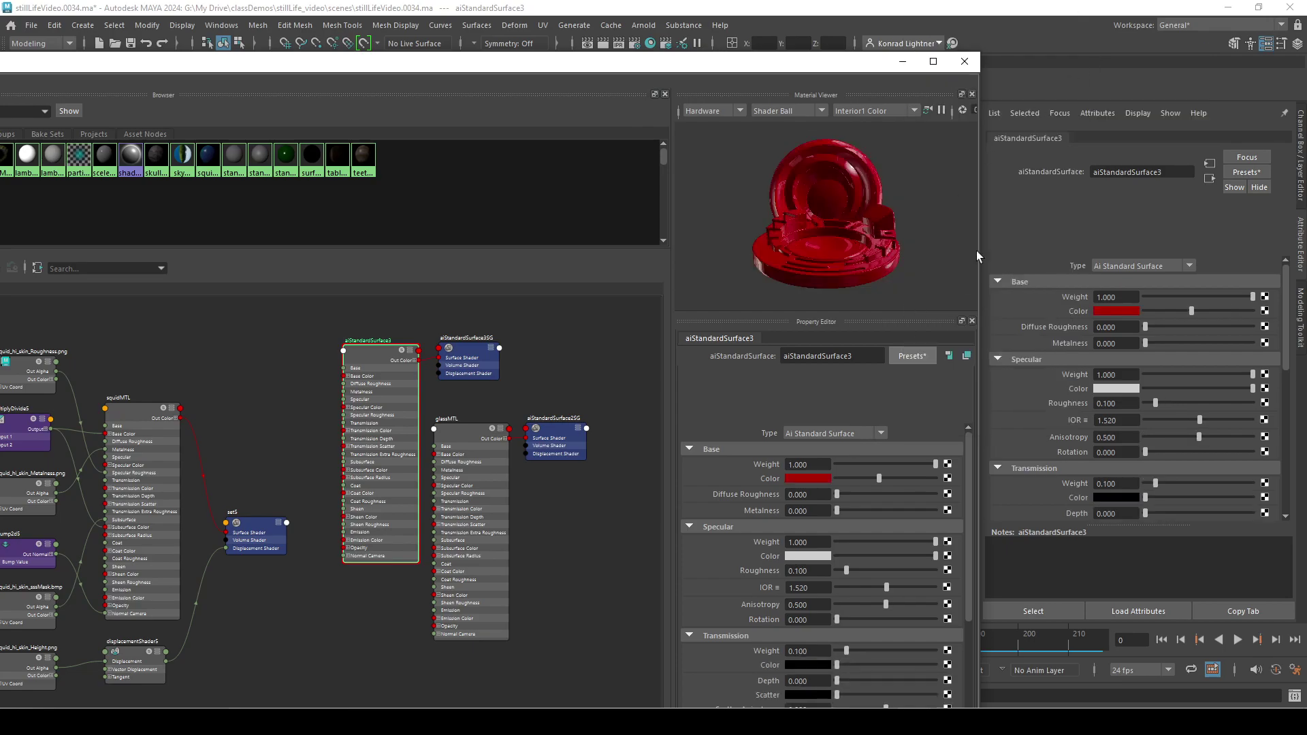
- Restore the Arnold RenderView and the Hypershade as floating windows over the main window
left_click(902, 61)
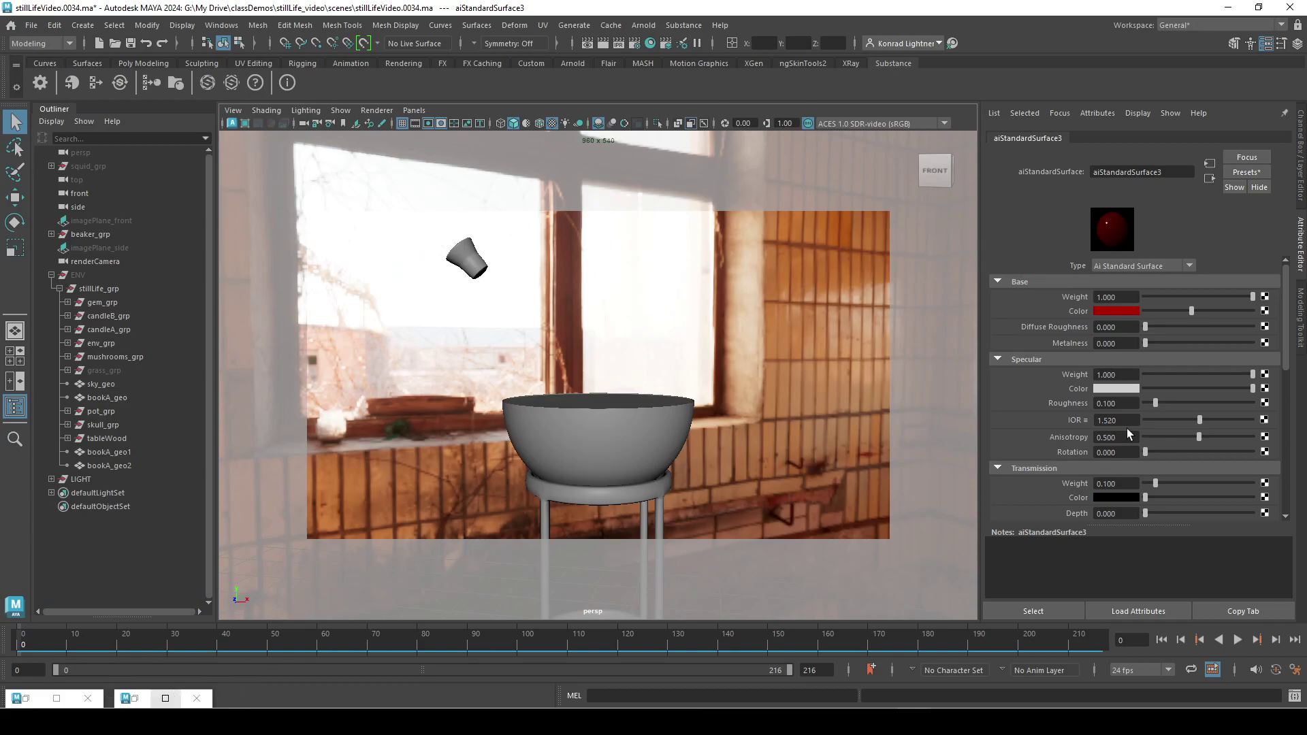
left_click(161, 700)
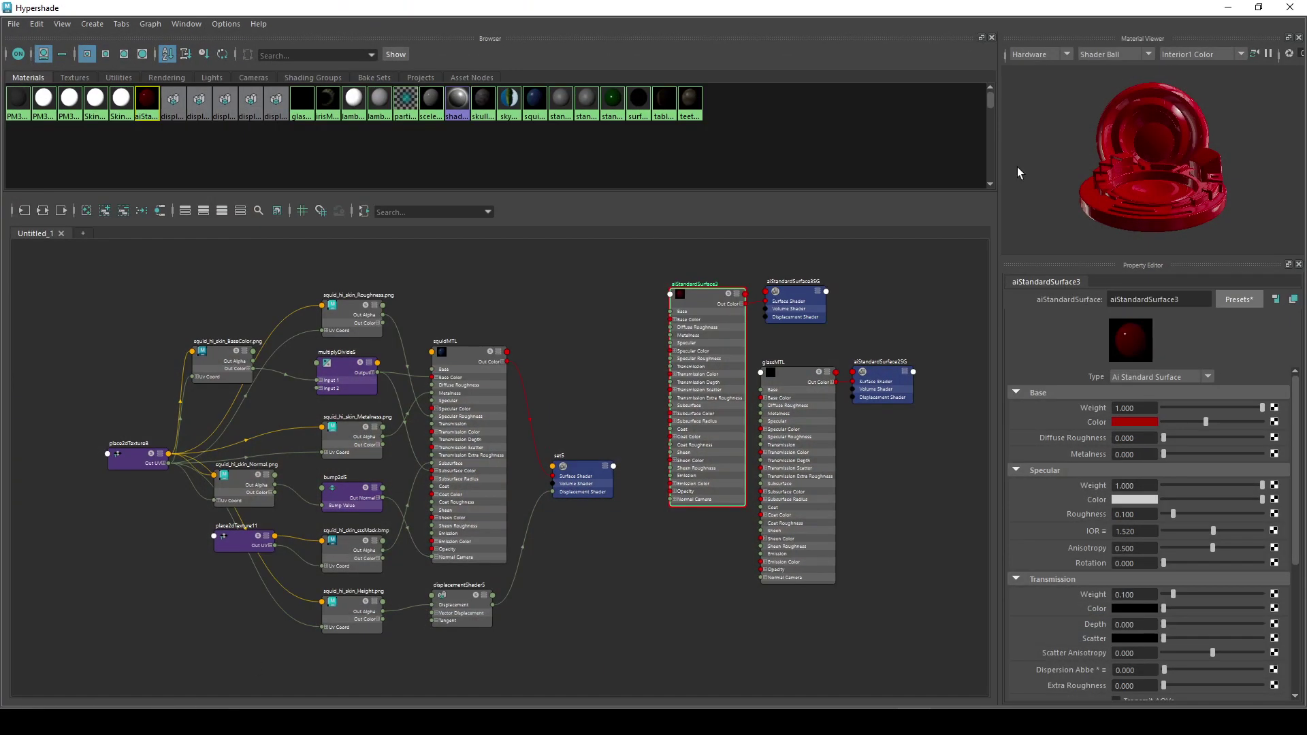
left_click(1229, 7)
left_click(56, 699)
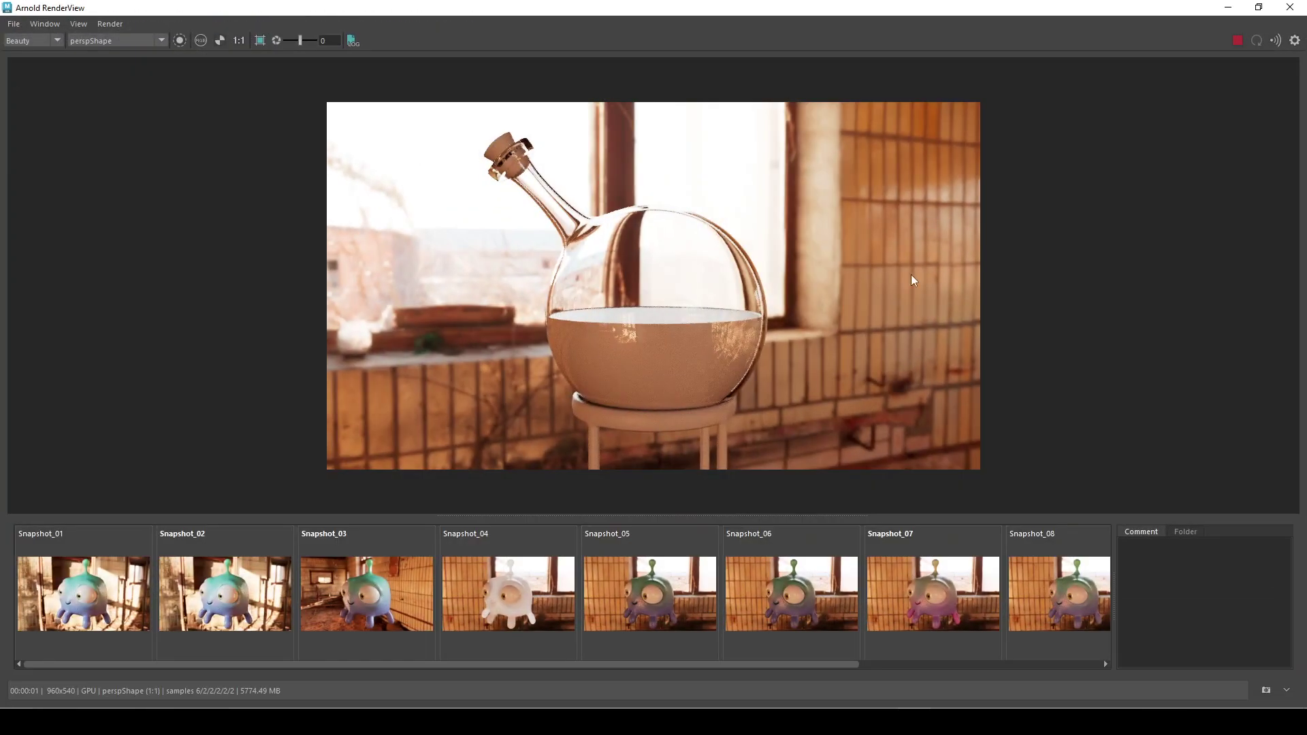
left_click_drag(1096, 8, 665, 68)
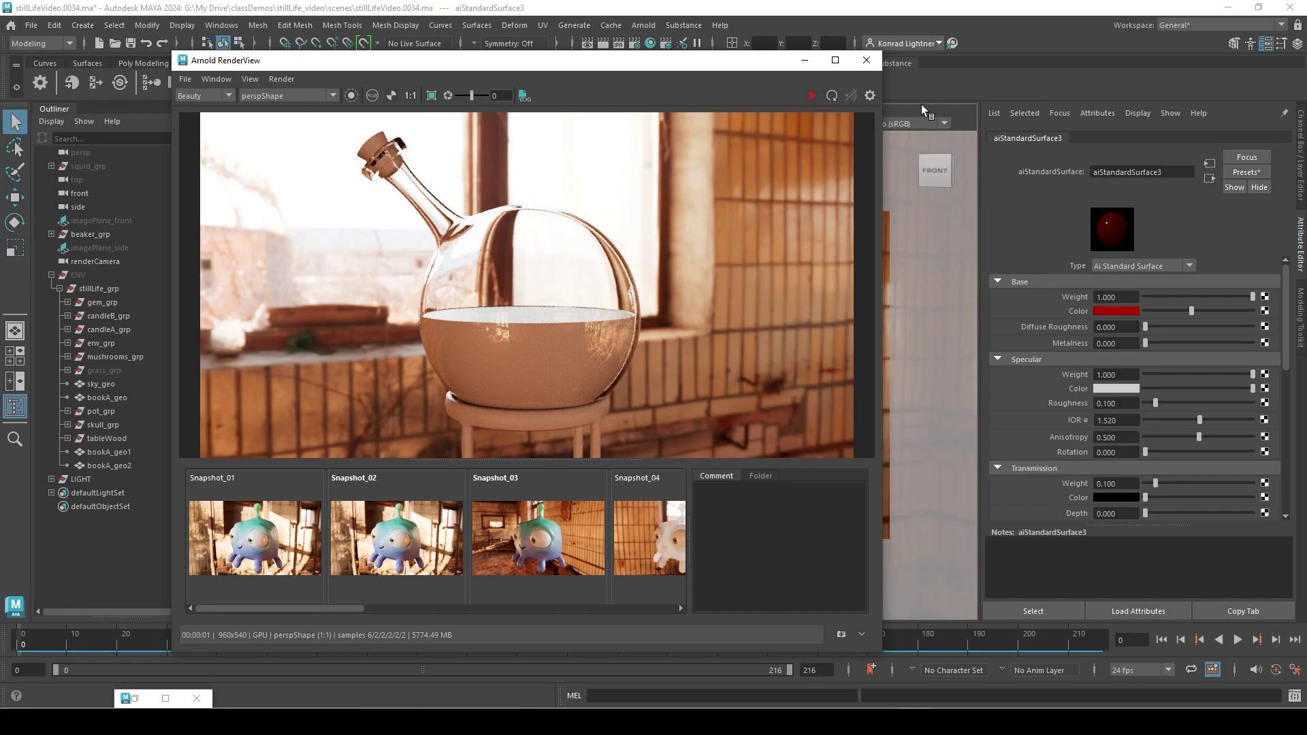
left_click_drag(730, 68, 849, 47)
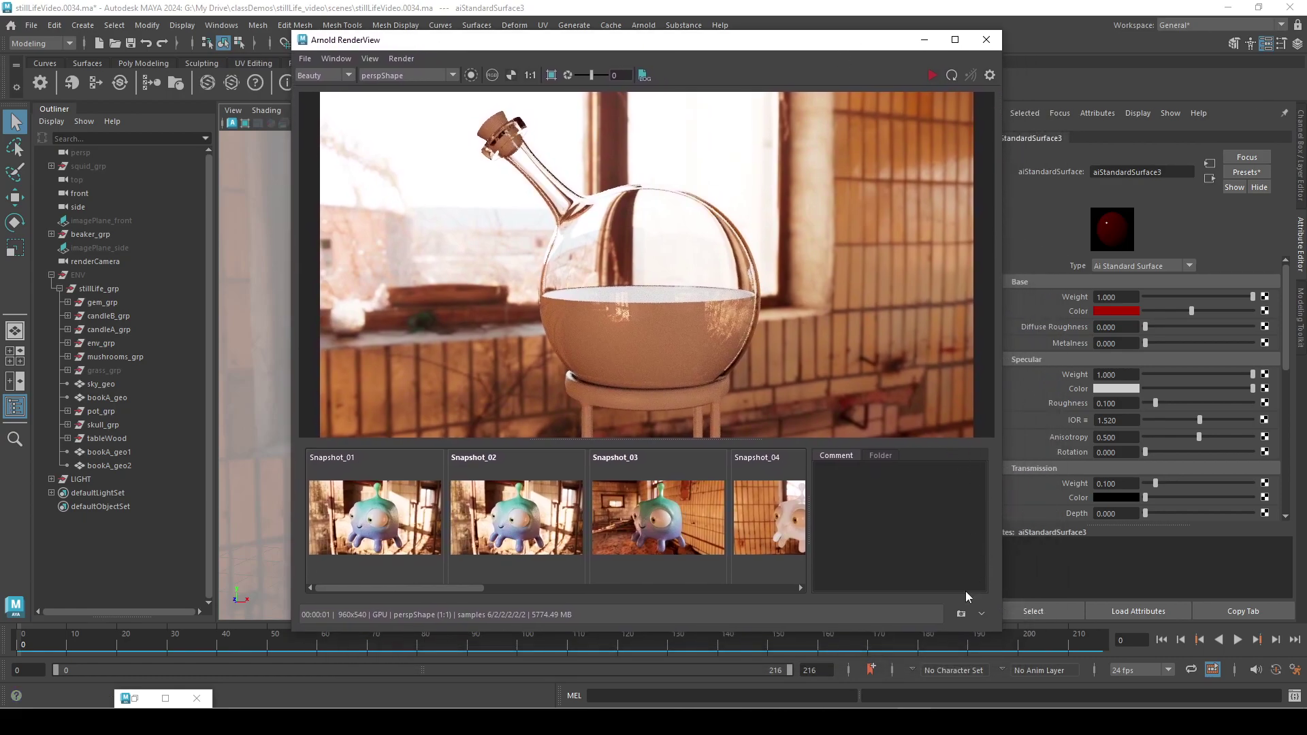
left_click(165, 700)
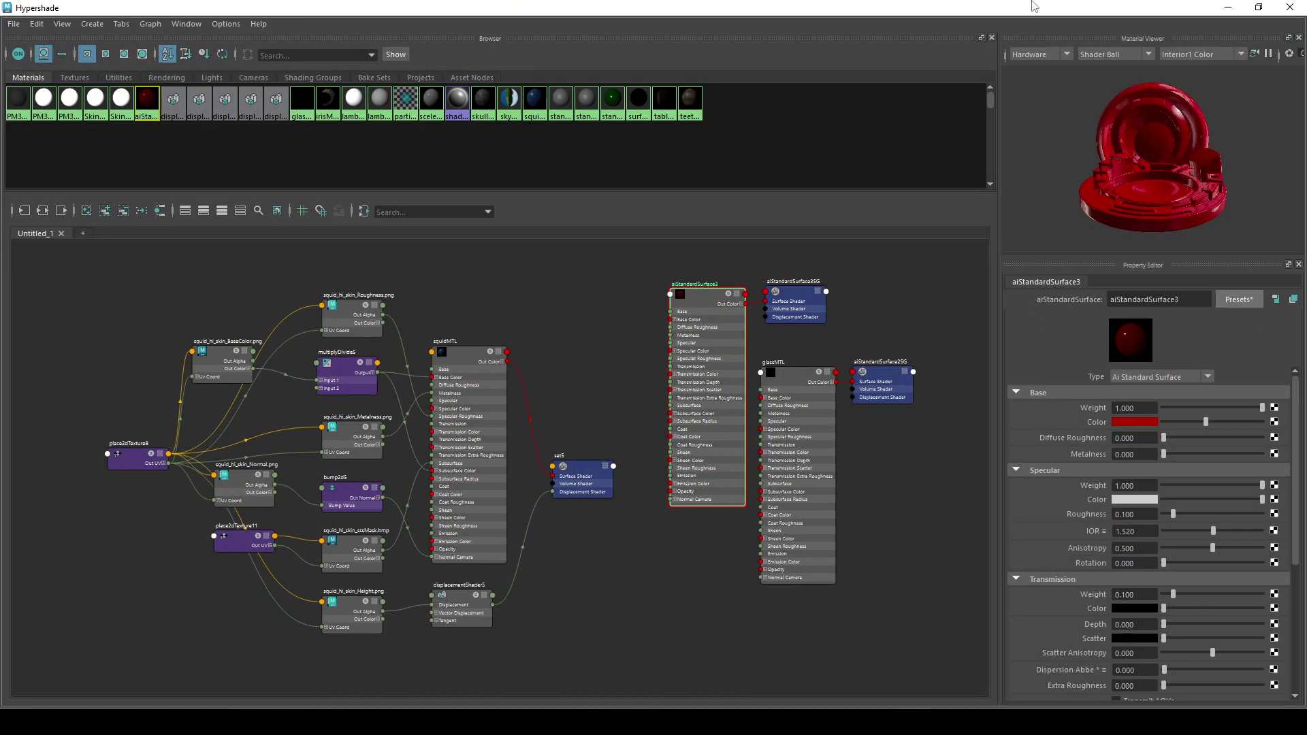
left_click_drag(1031, 8, 1013, 69)
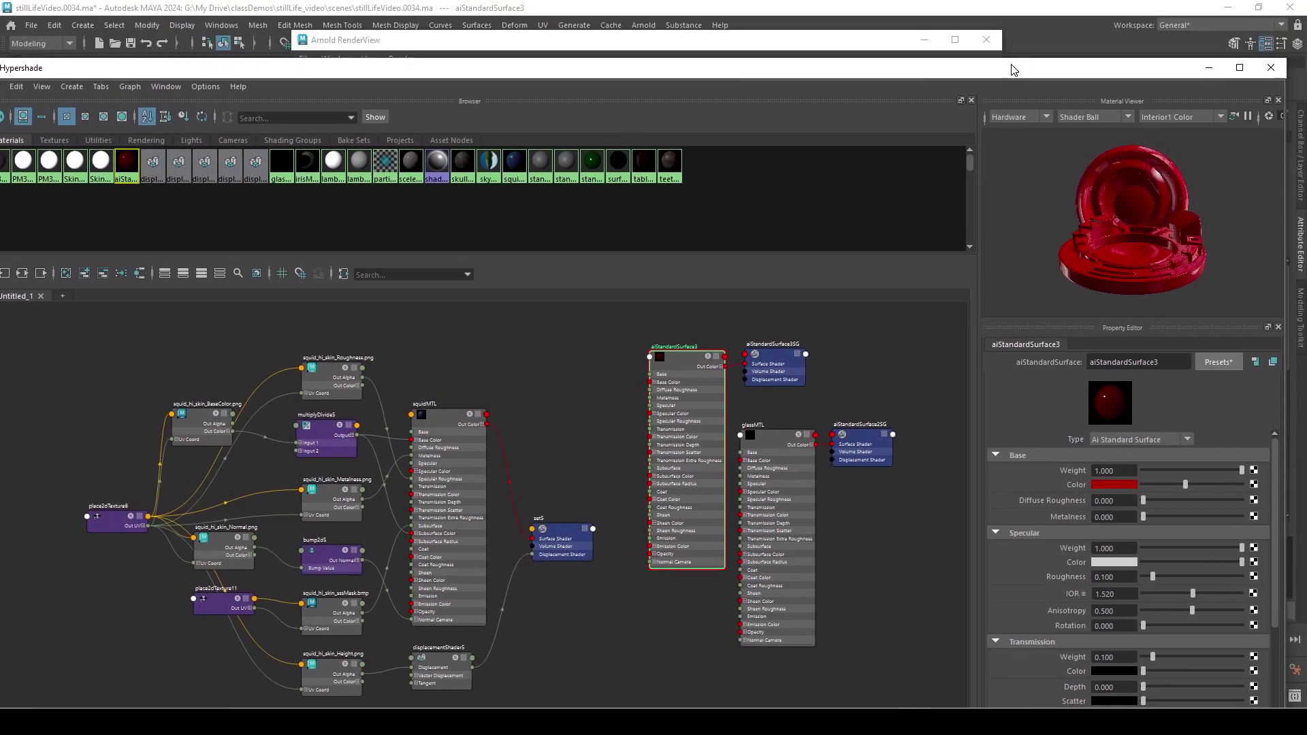
- Rename the new blood material as liquidMTL
double_click(1130, 361)
type("liquidMTL")
key("Return")
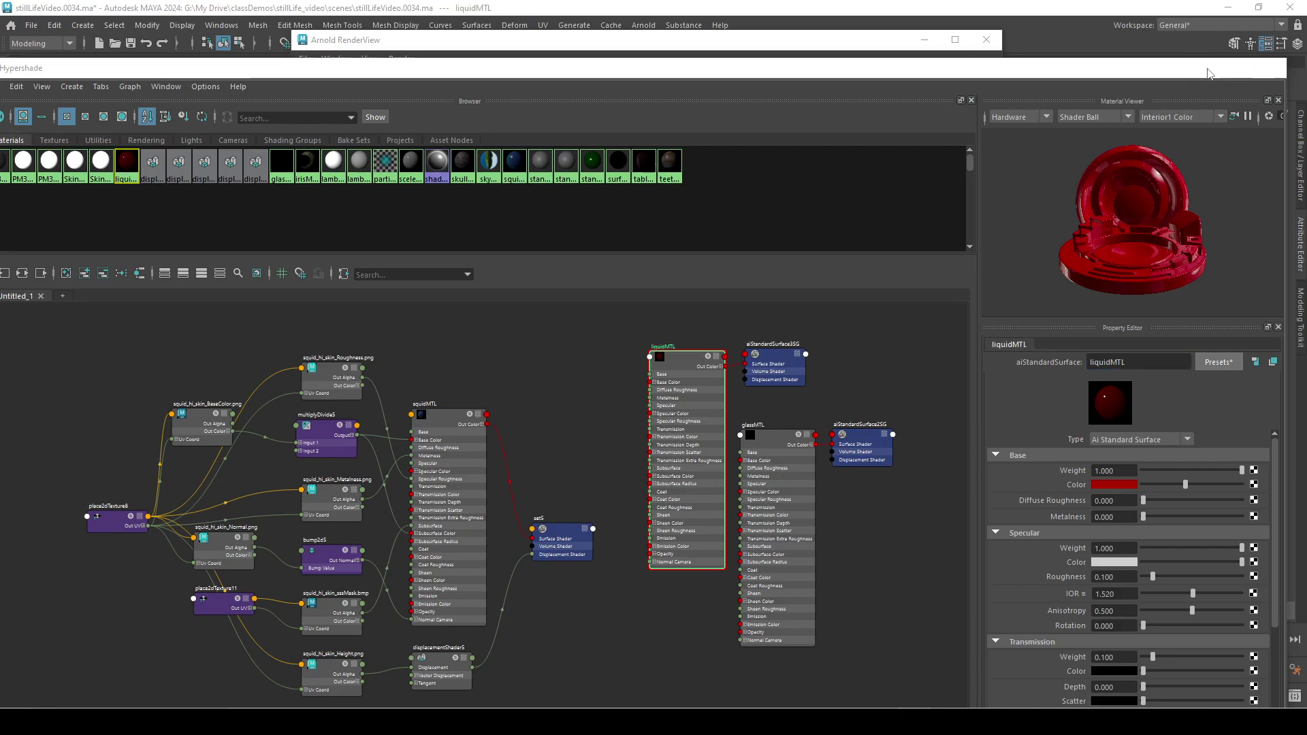
- Minimize the floating windows and assign liquidMTL to the liquid mesh inside the beaker
left_click(1208, 68)
left_click(925, 40)
left_click(658, 417)
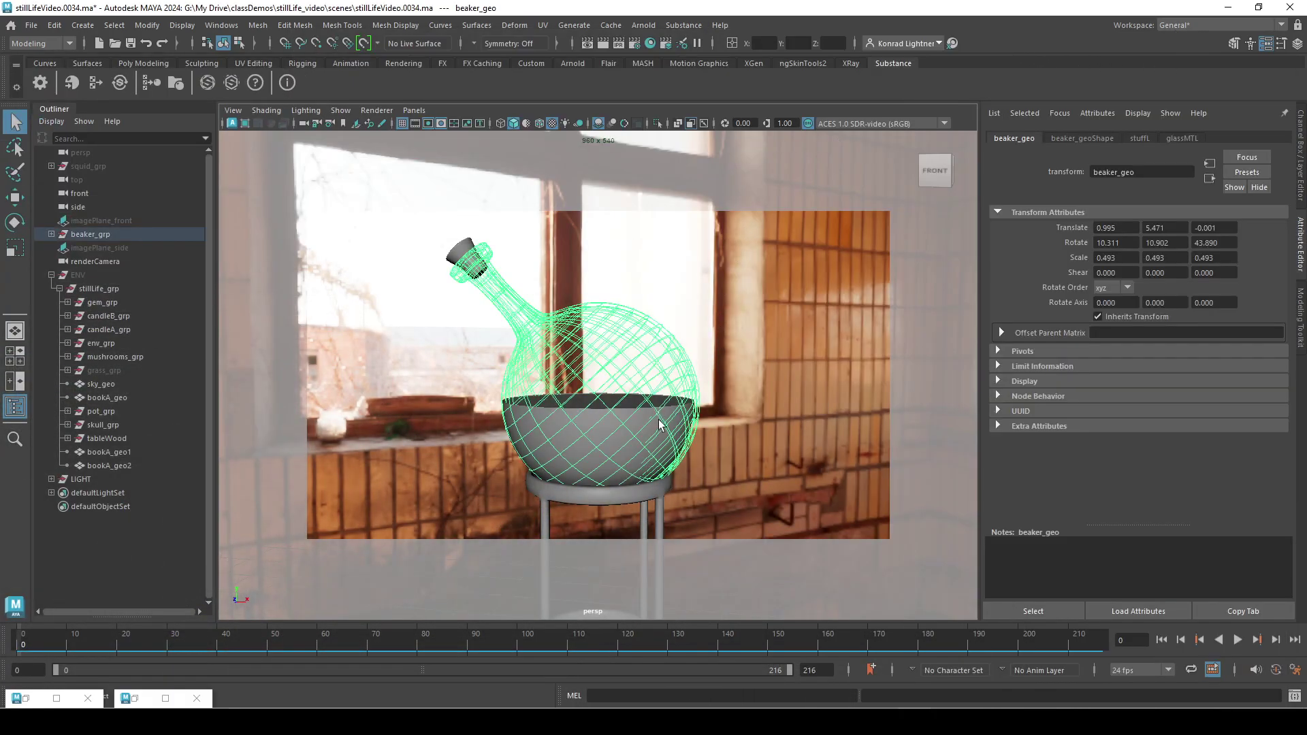
left_click(647, 426)
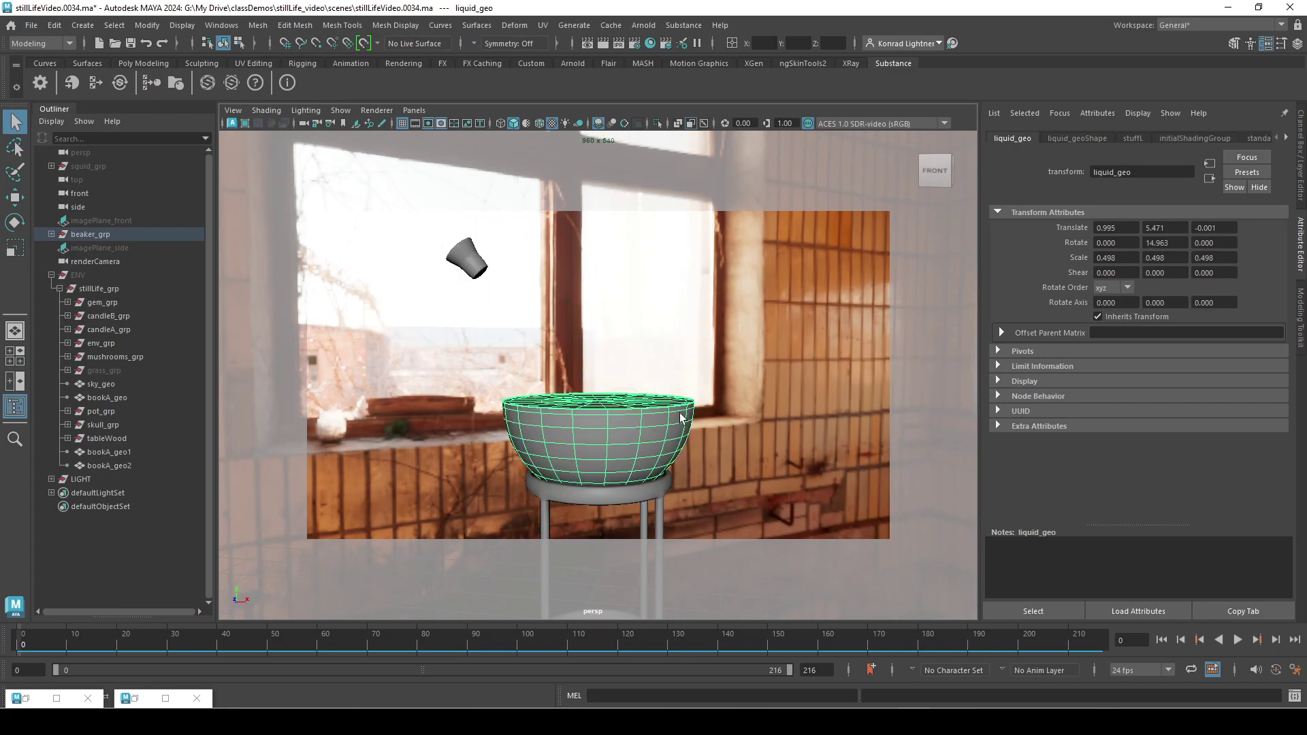
right_click_drag(679, 318, 782, 451)
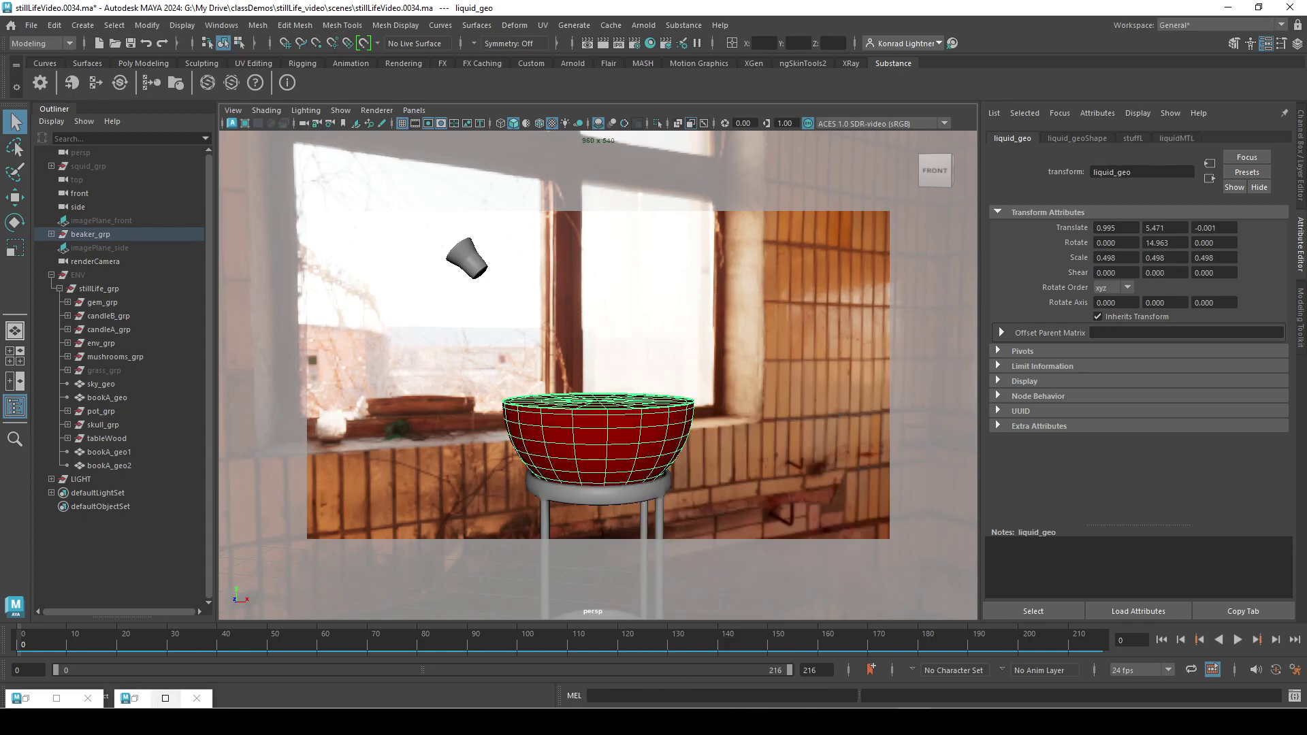
- Bring back the Arnold RenderView and arrange it beside the Hypershade with liquidMTL's attributes shown
left_click(165, 698)
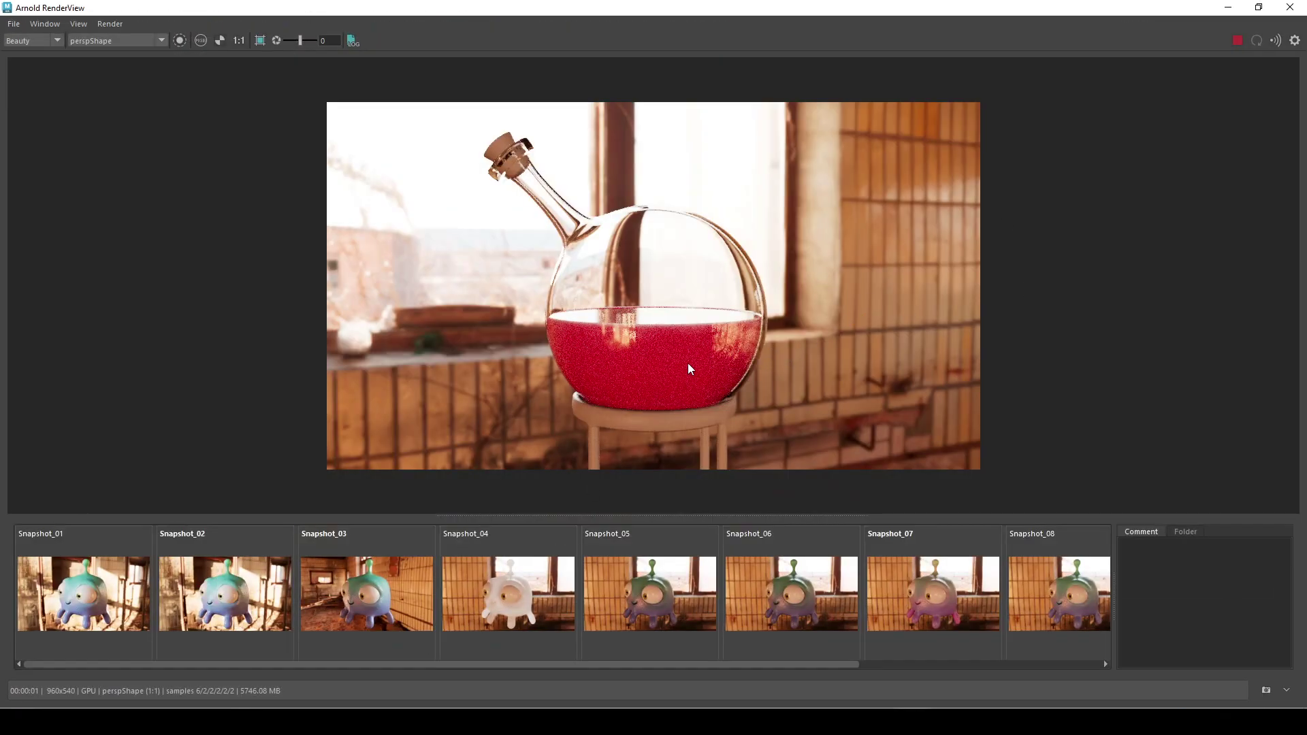
left_click_drag(1156, 8, 620, 66)
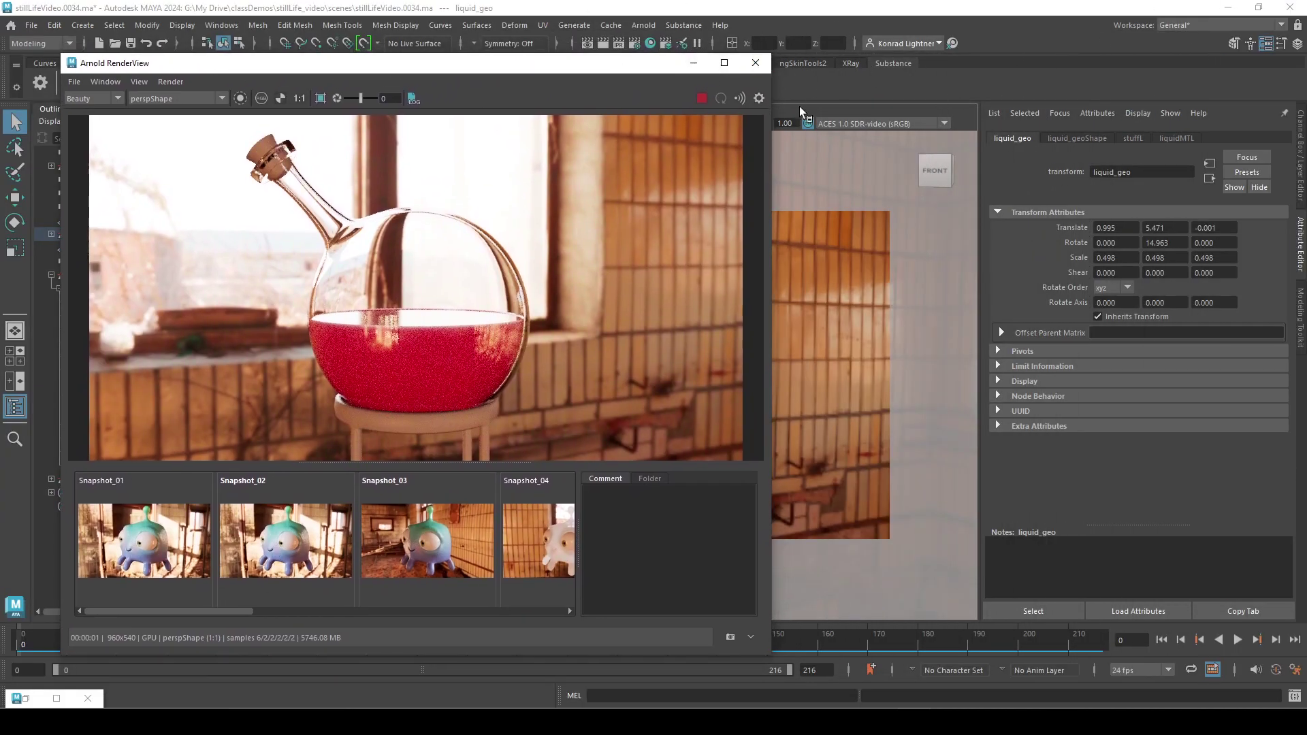
left_click(57, 698)
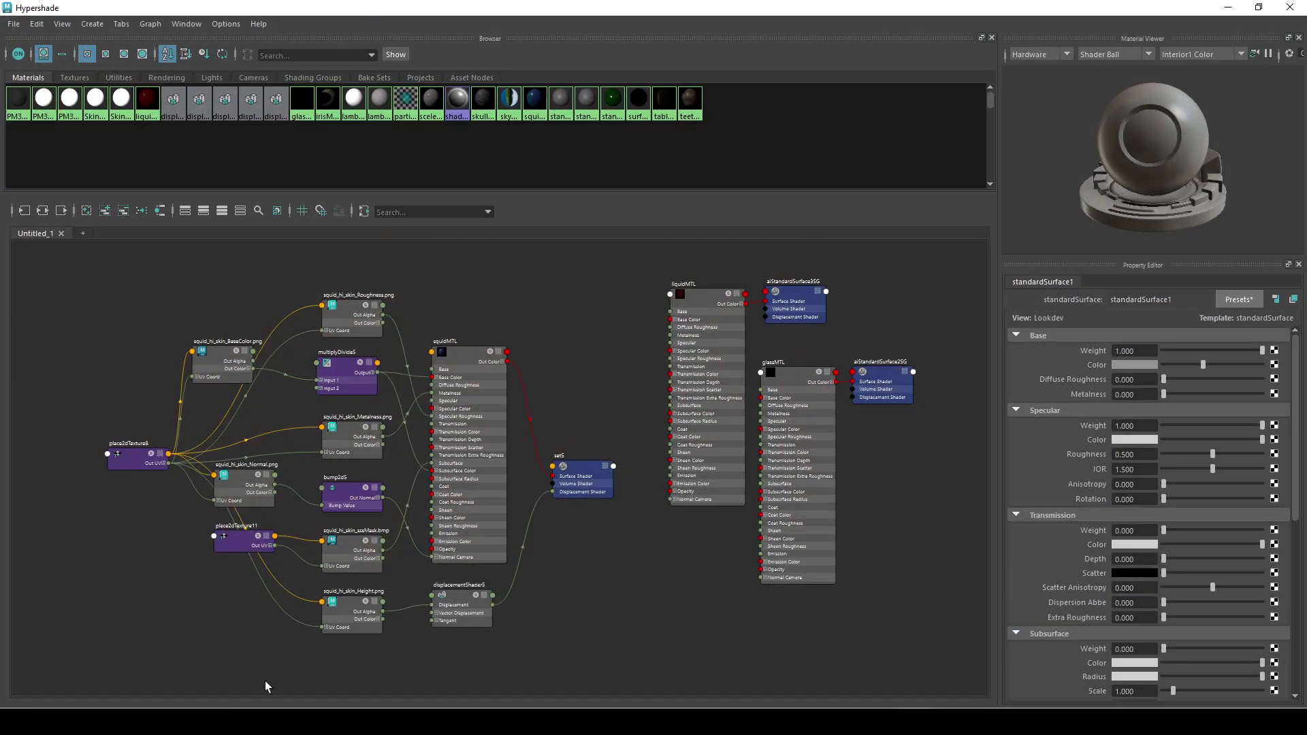
left_click(701, 304)
left_click_drag(1103, 10, 440, 70)
left_click_drag(684, 66, 1223, 91)
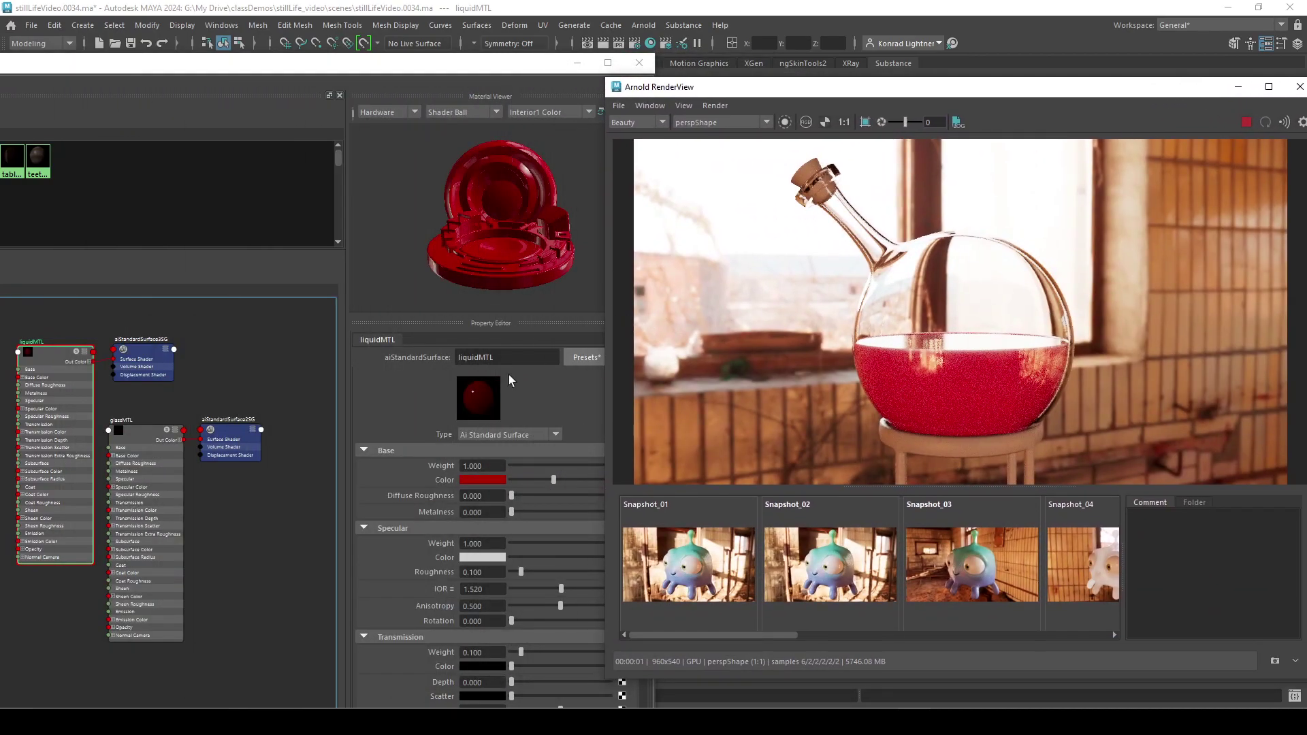
- Set liquidMTL's transmission weight to 1 and try grey, red and bright green as its transmission color, keeping the green
scroll(504, 511, "down", 5)
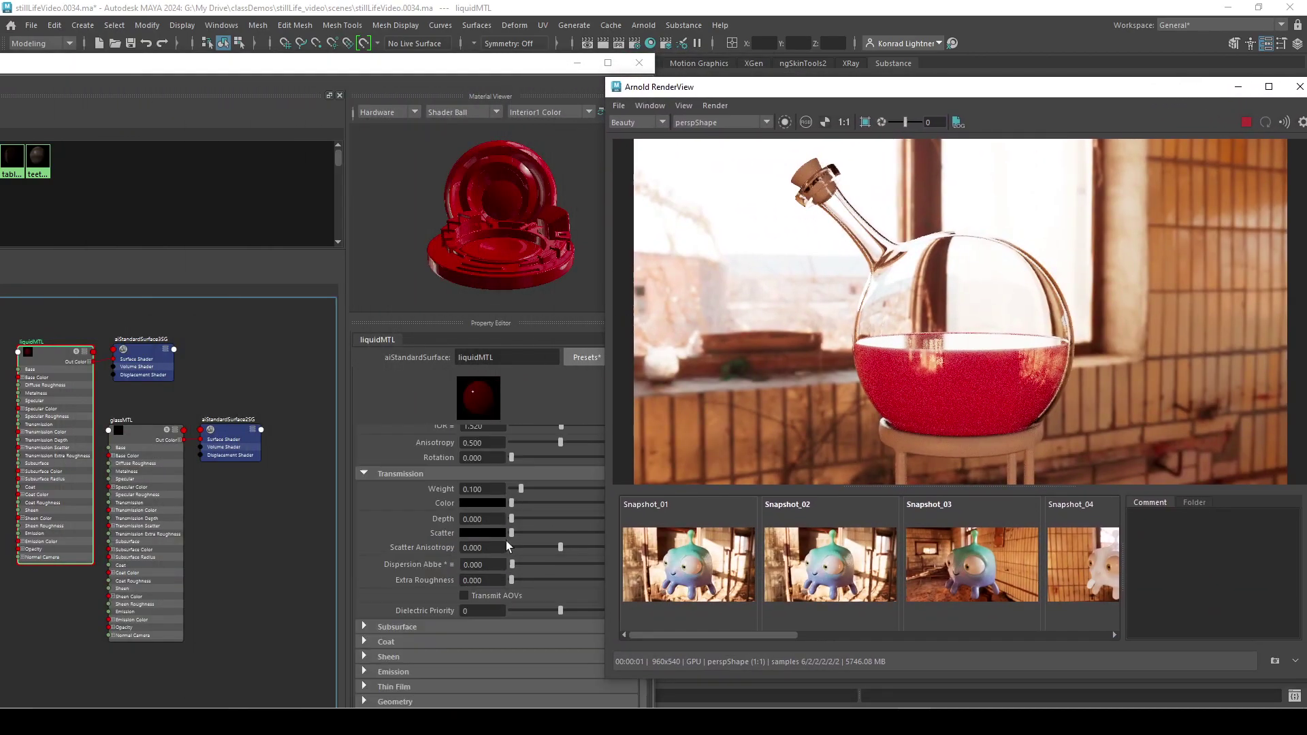
left_click_drag(522, 489, 661, 489)
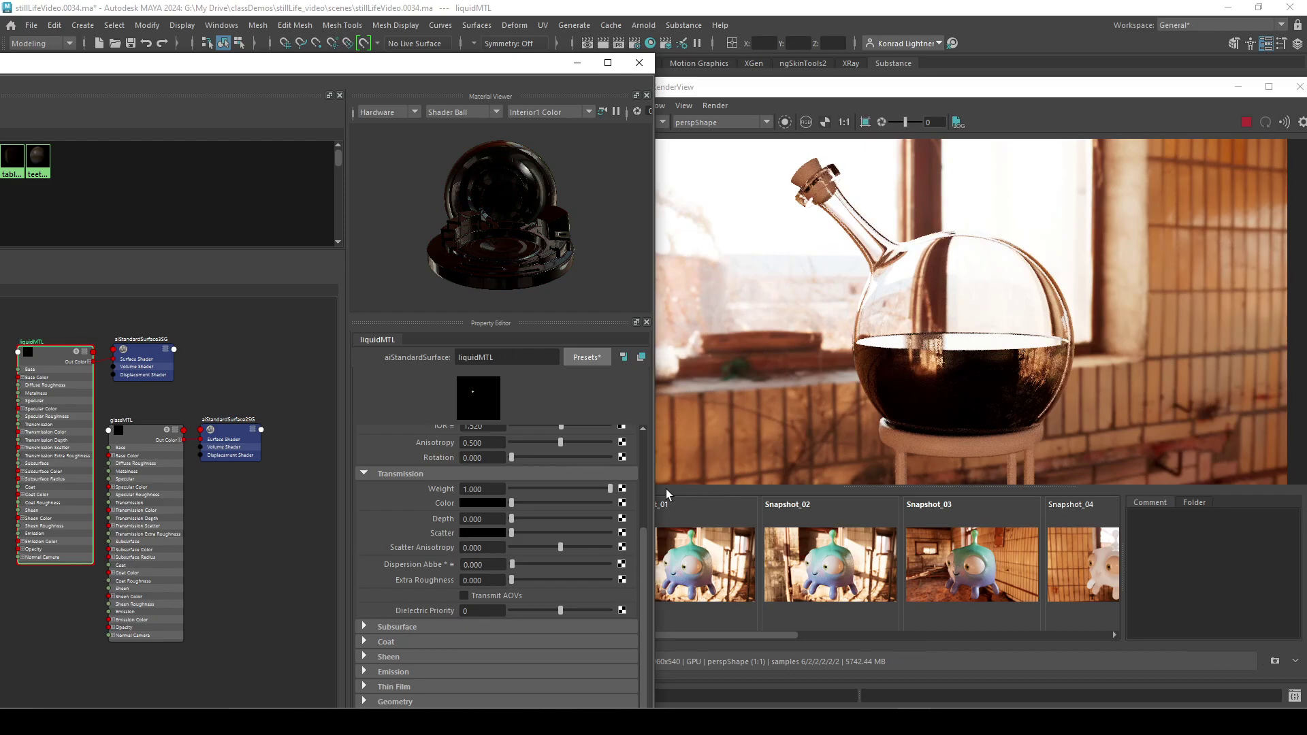
left_click_drag(513, 501, 542, 505)
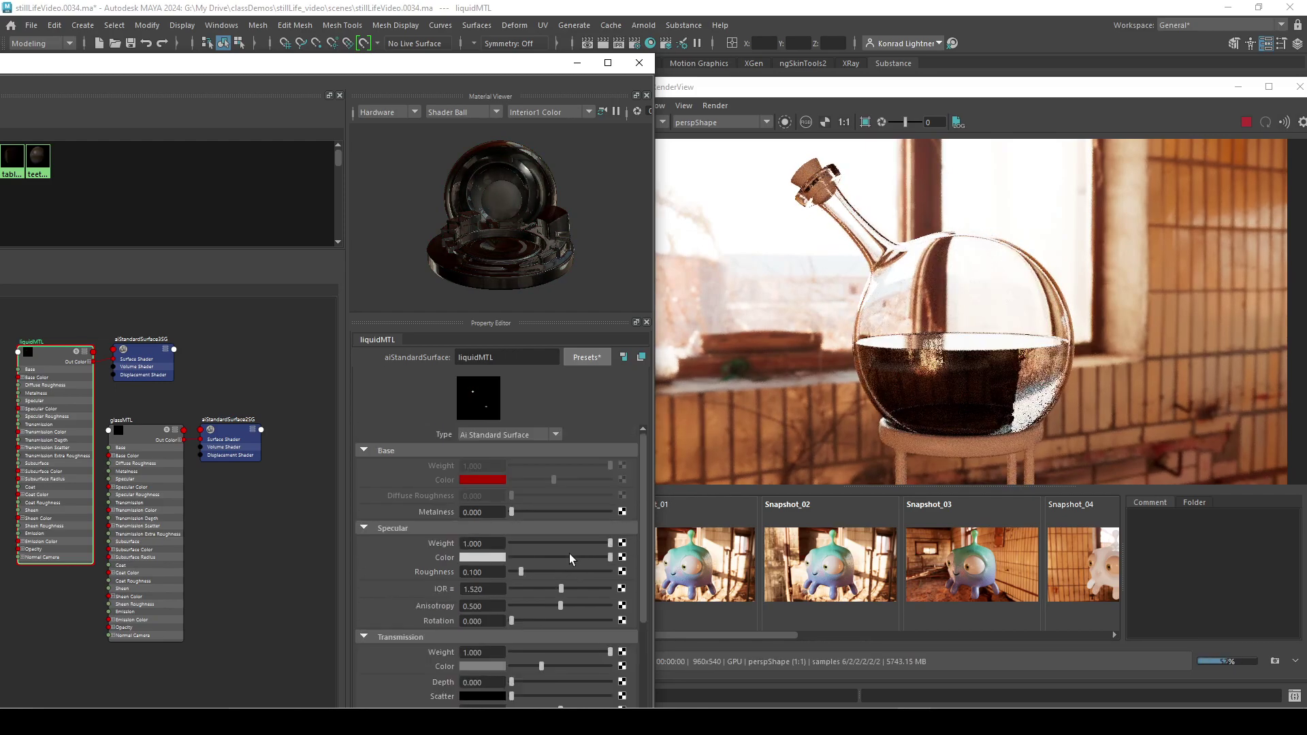
left_click(487, 502)
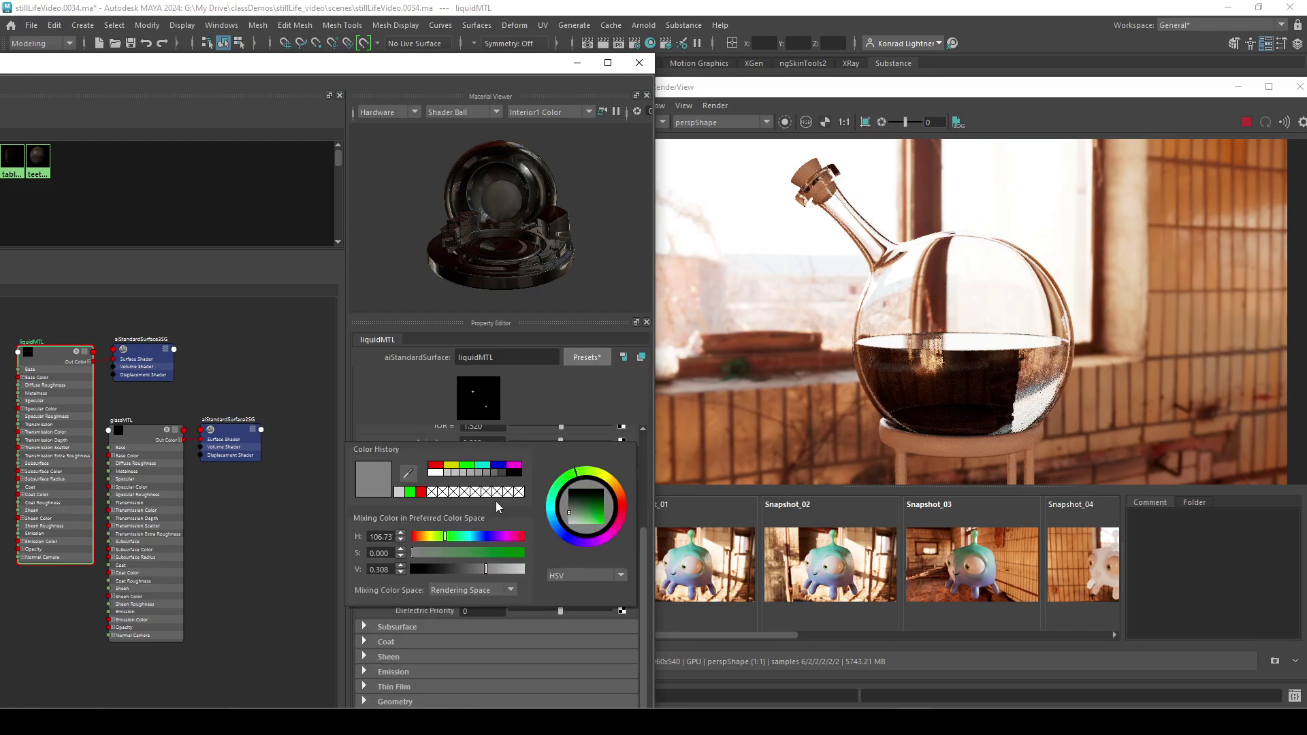
left_click(422, 492)
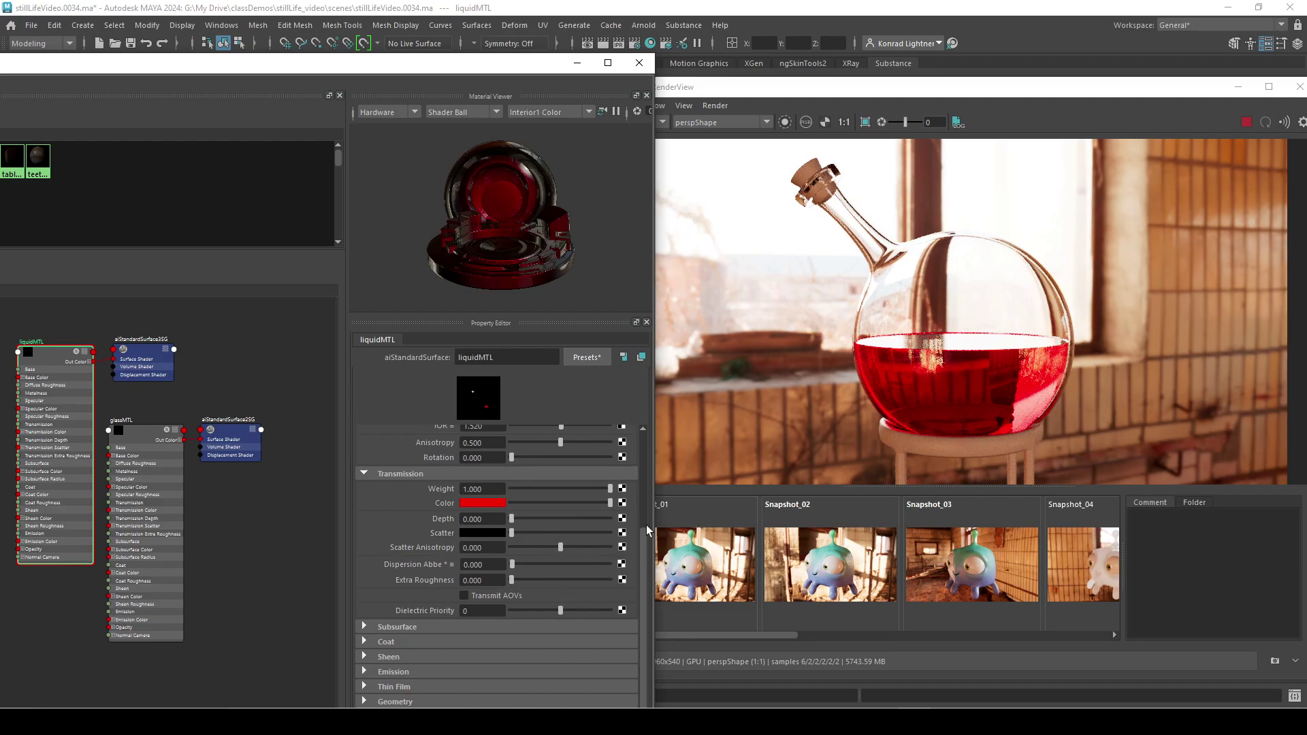
left_click(490, 505)
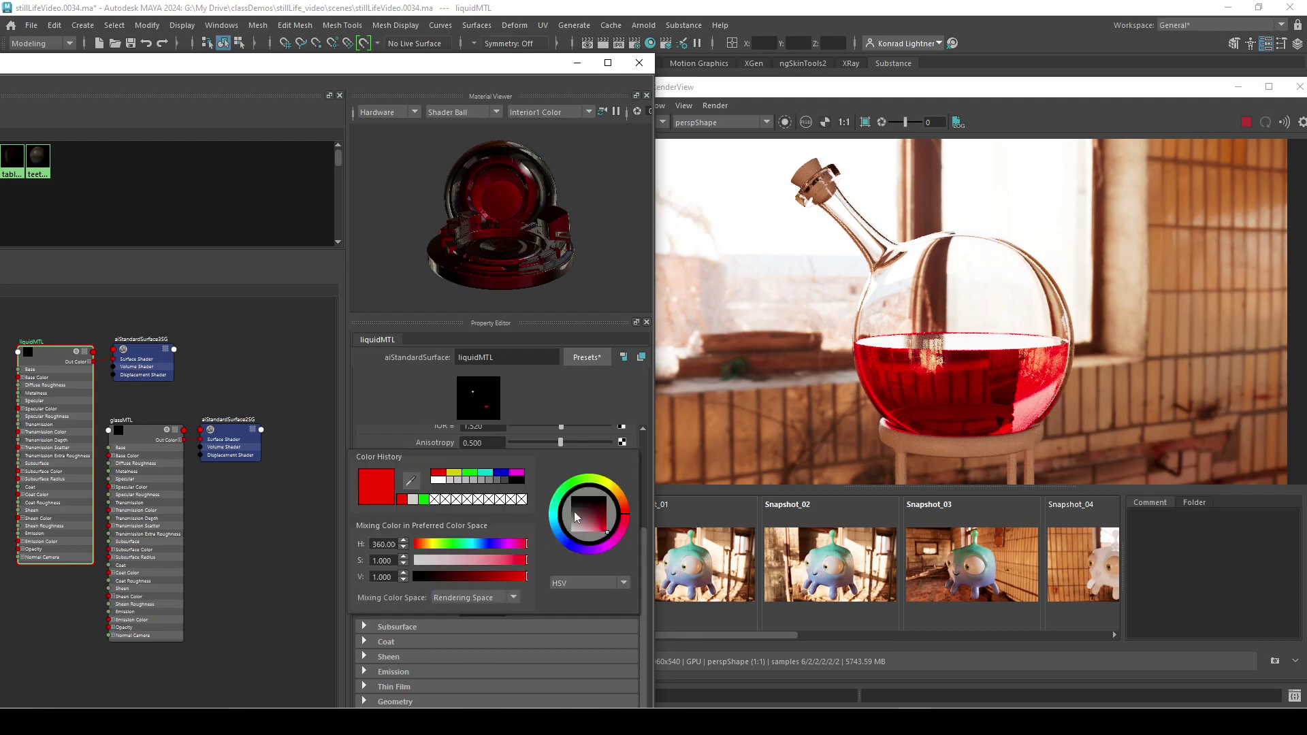
left_click(424, 500)
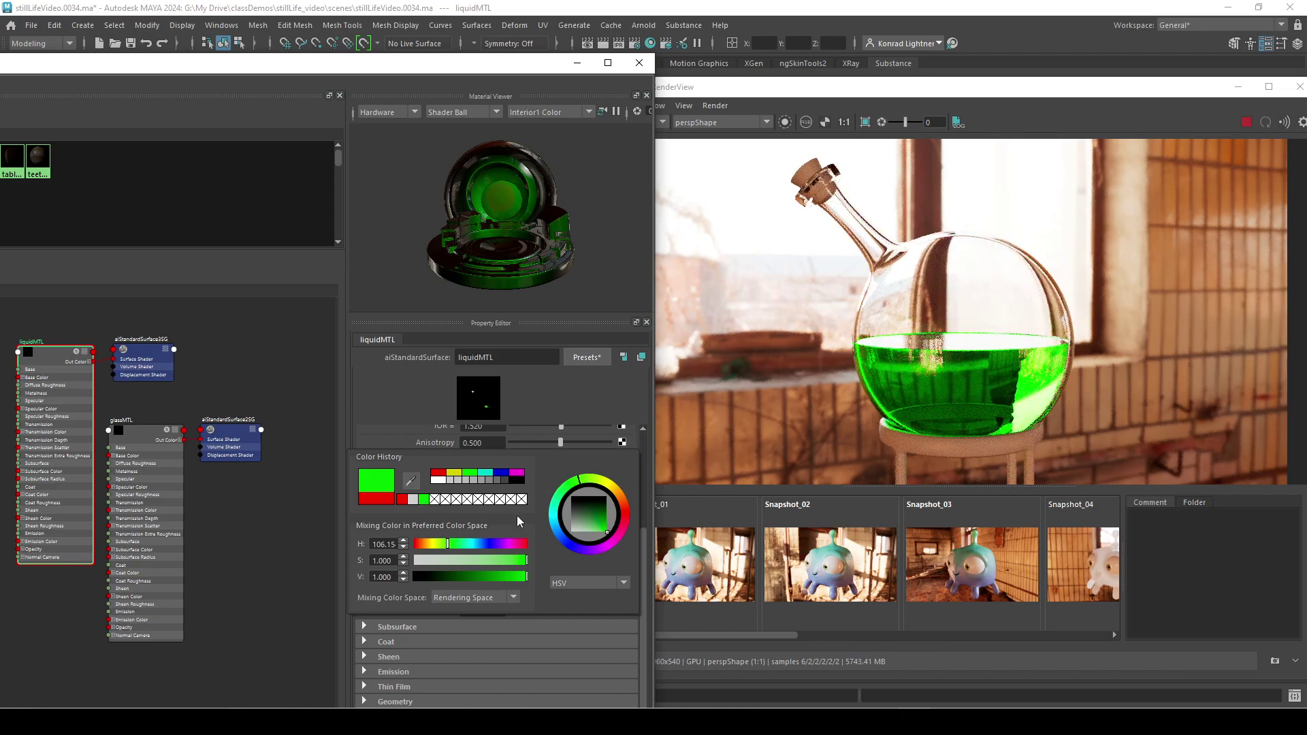
- Slightly lower the saturation of liquidMTL's green transmission color
left_click_drag(511, 567, 504, 565)
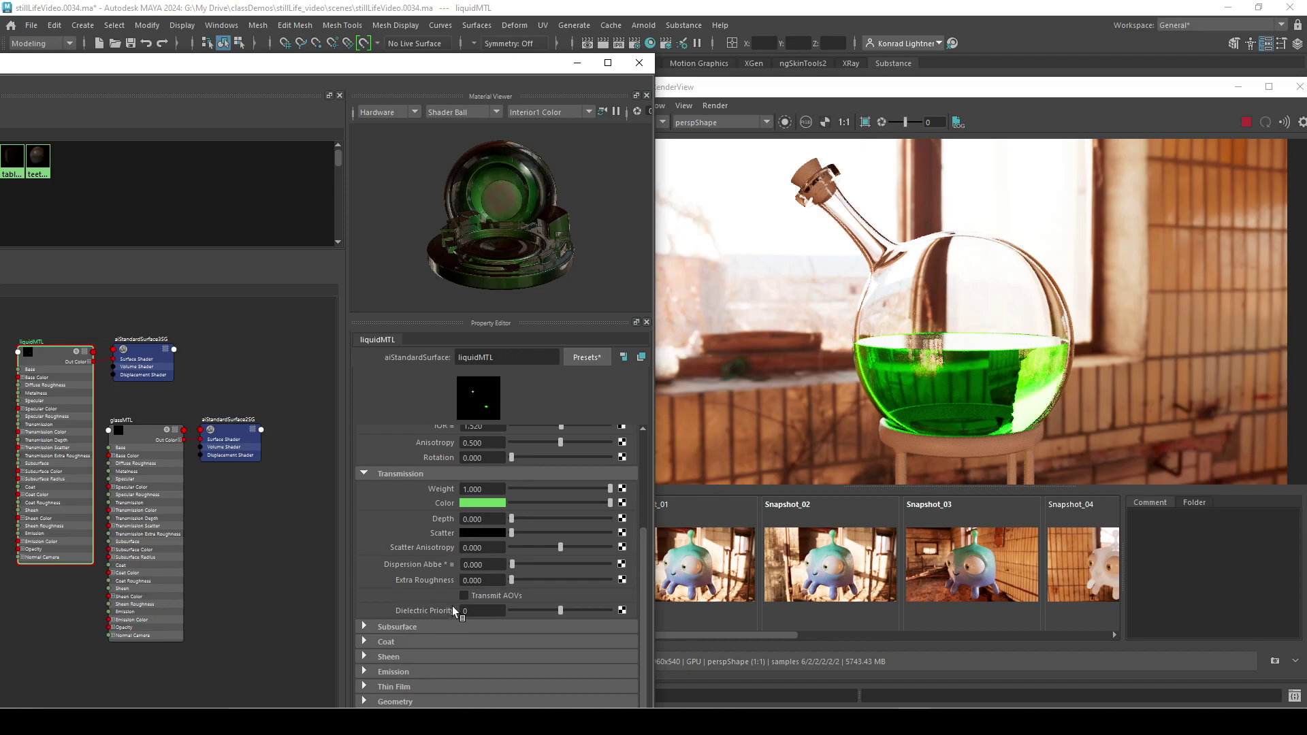
- Switch to the web browser and examine the Arnold User Guide's Nested Dielectrics page, including the dielectric priority examples for glass, ice and liquid
mouse_move(380, 721)
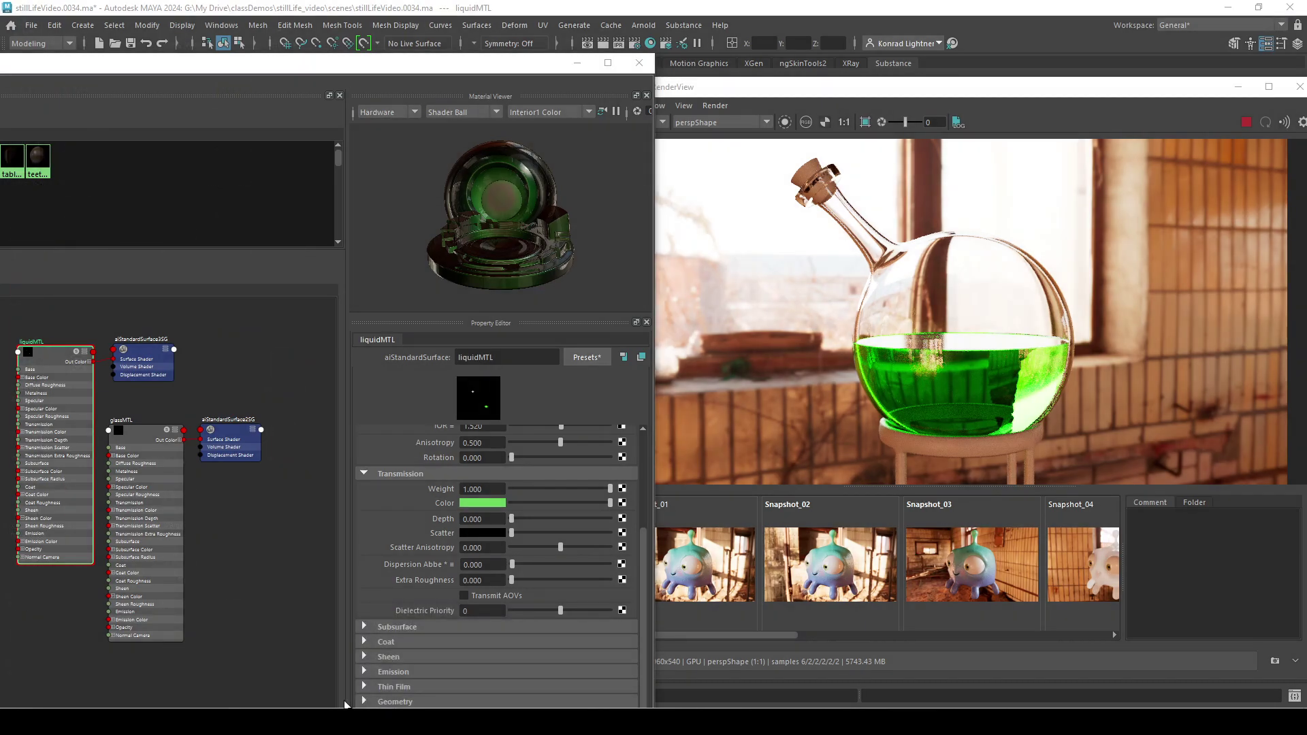
left_click_drag(517, 734, 970, 19)
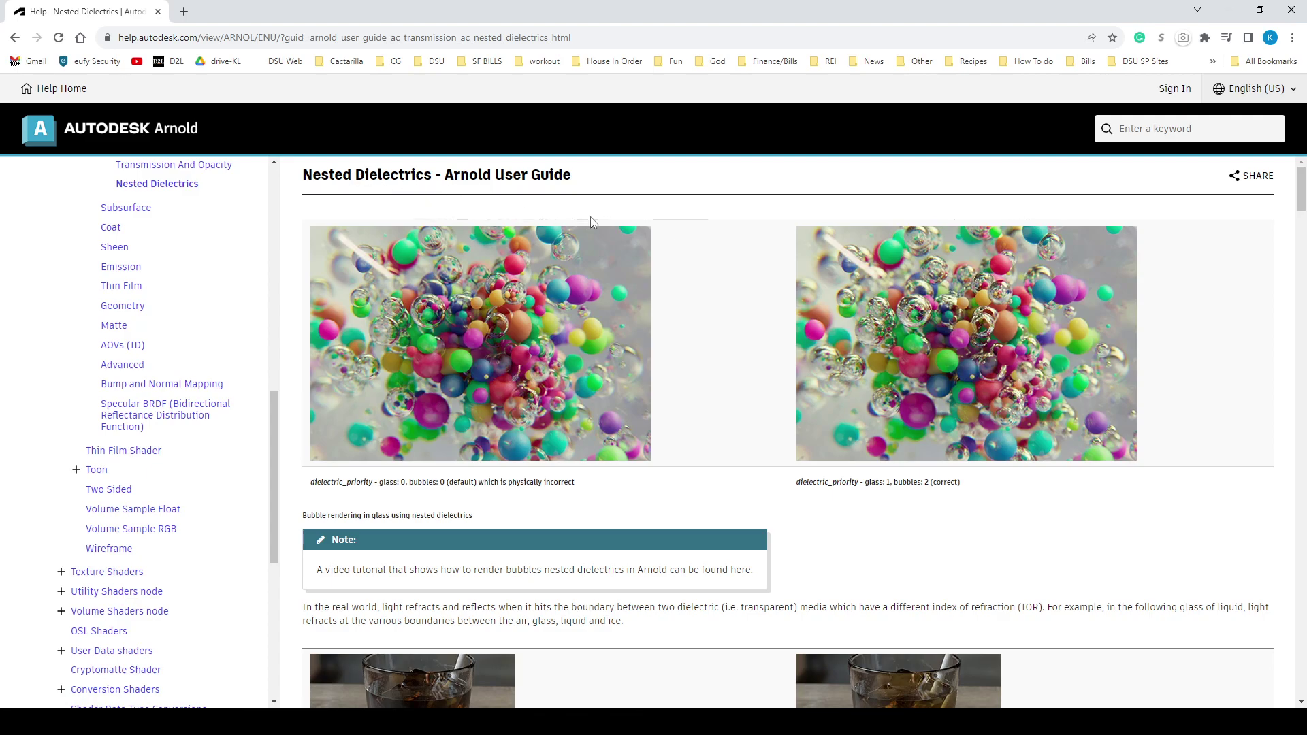
scroll(926, 285, "down", 2)
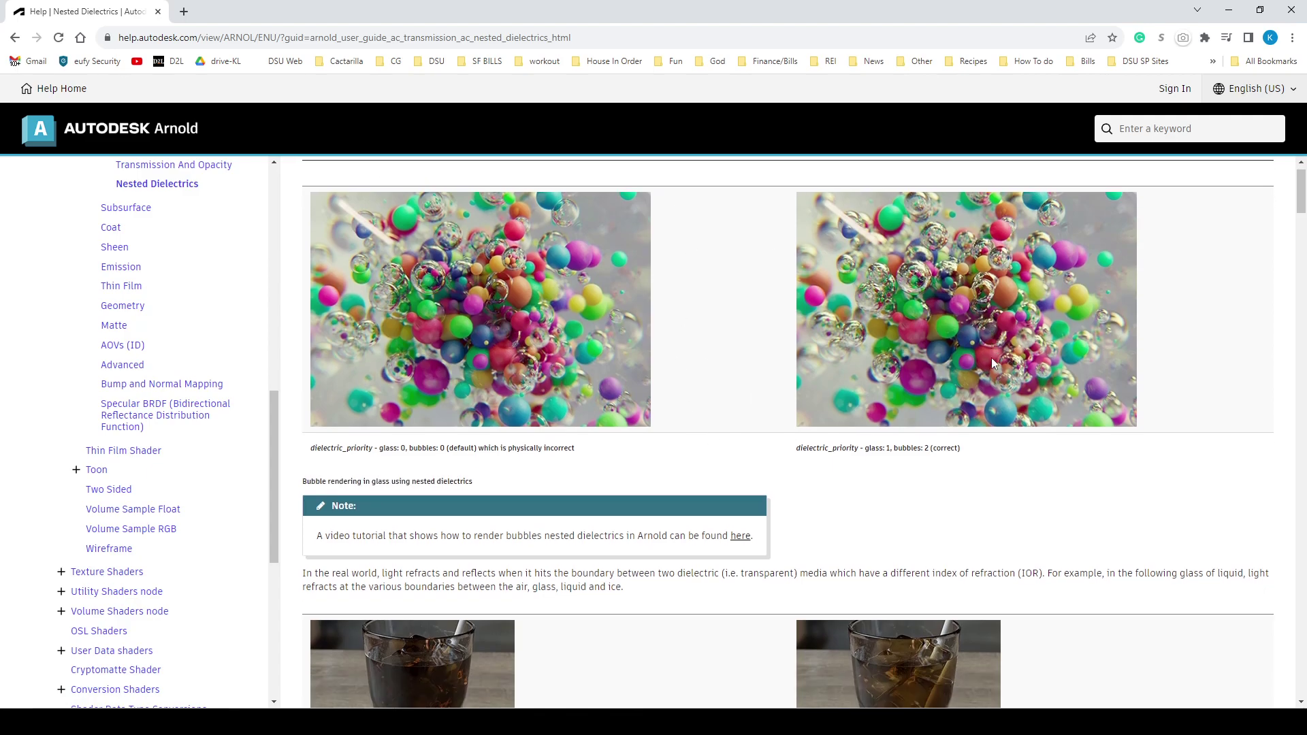
scroll(1019, 342, "down", 1)
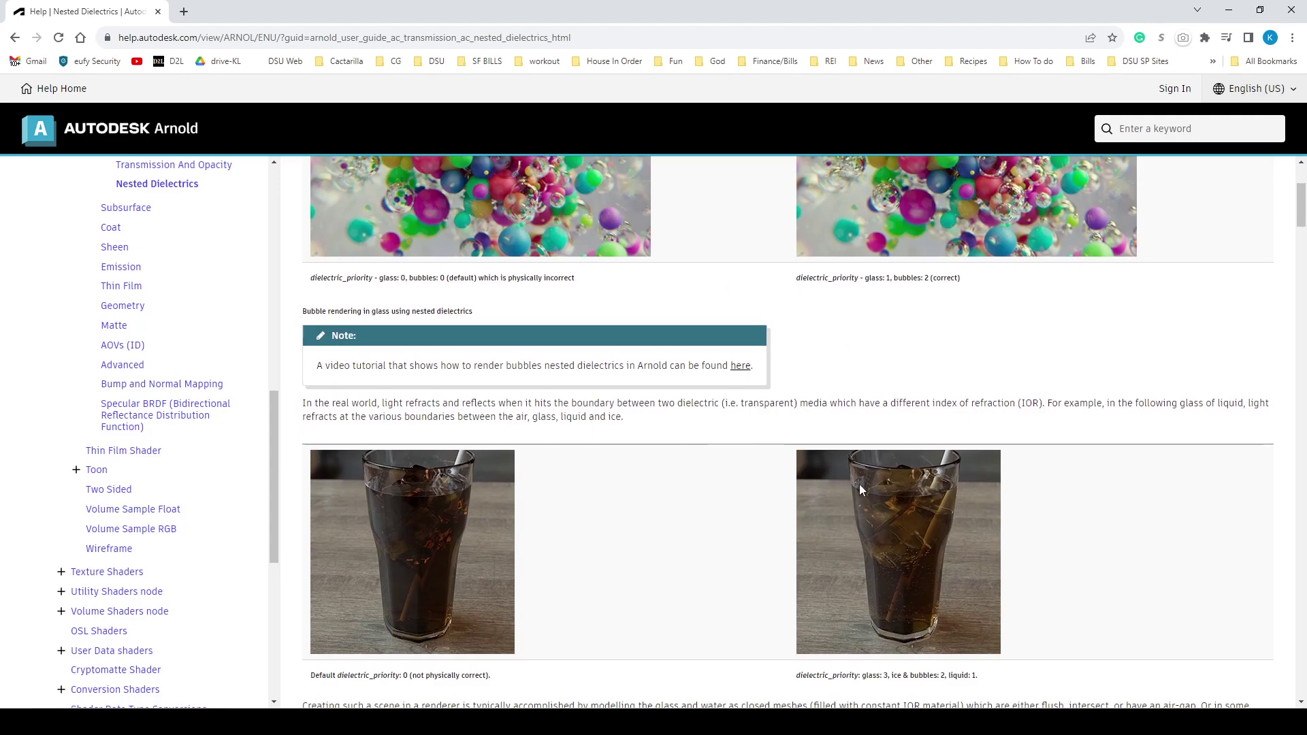
scroll(1093, 391, "down", 4)
scroll(1086, 570, "down", 1)
scroll(1069, 442, "up", 6)
scroll(1089, 470, "down", 12)
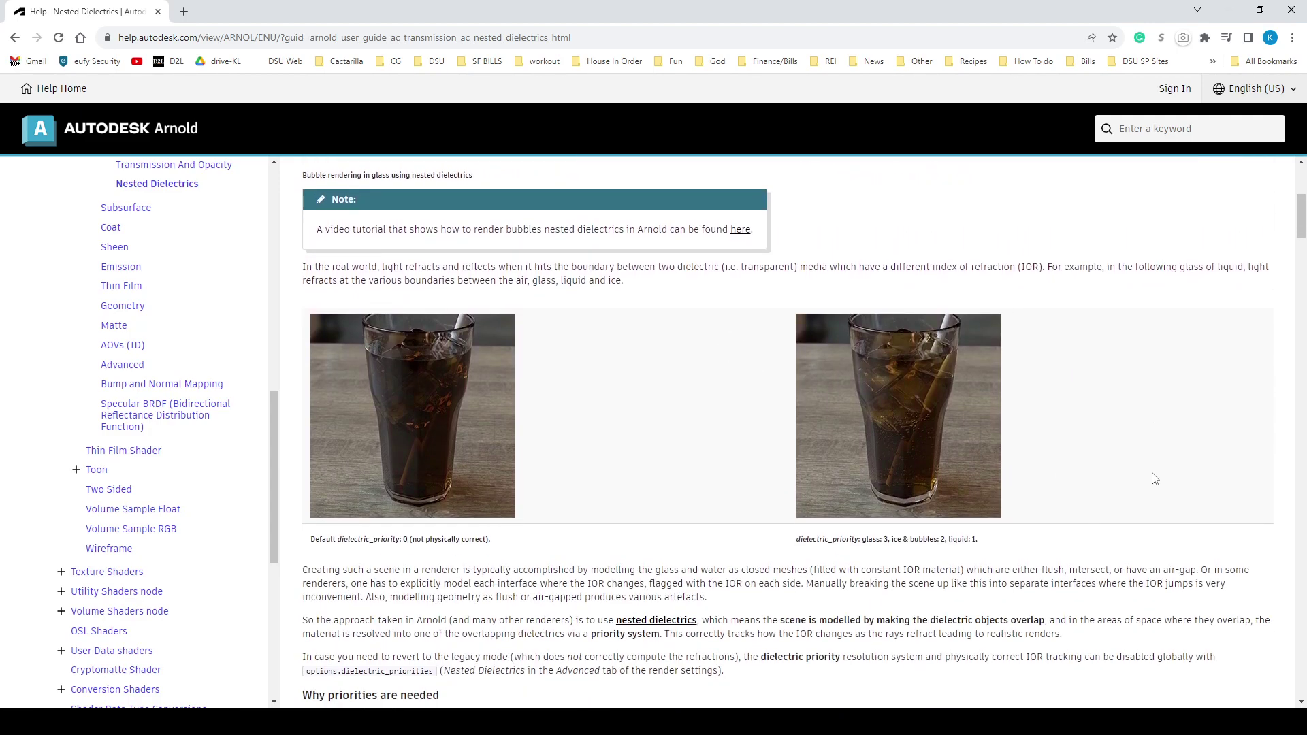
scroll(718, 418, "down", 16)
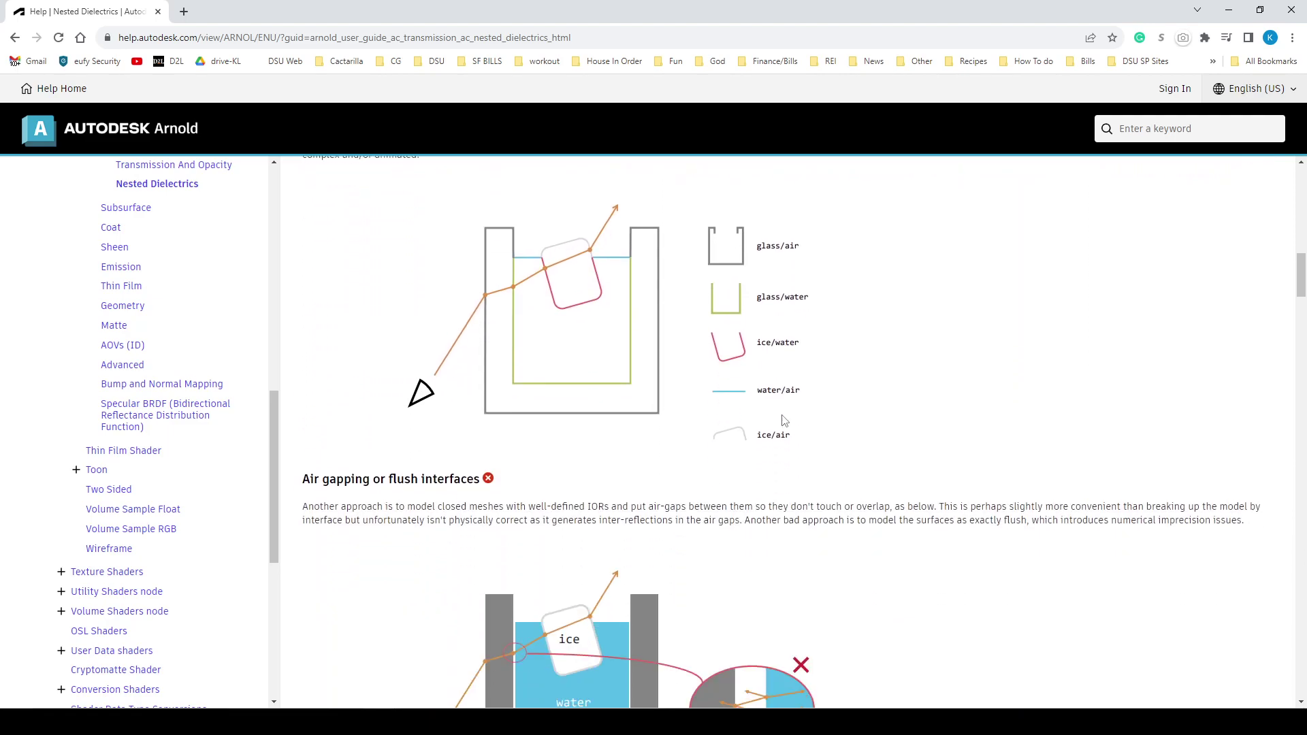
scroll(823, 426, "down", 7)
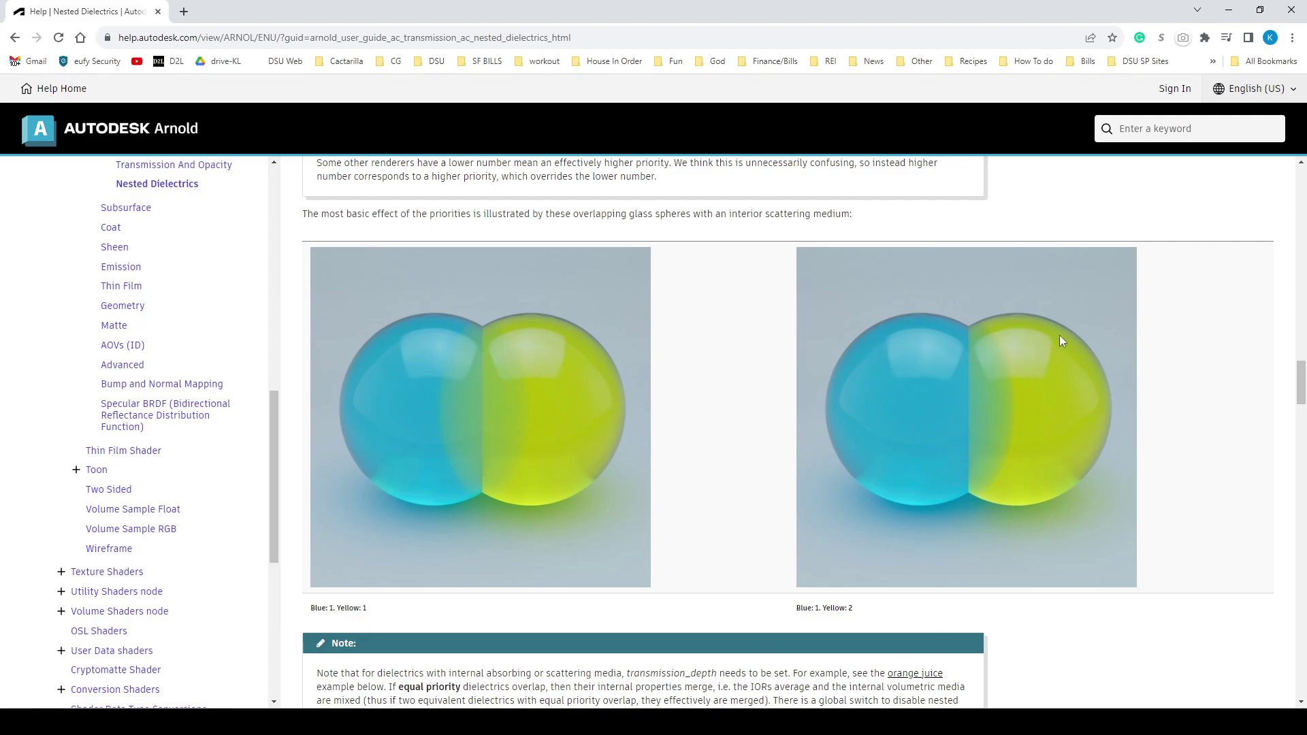
scroll(879, 463, "down", 10)
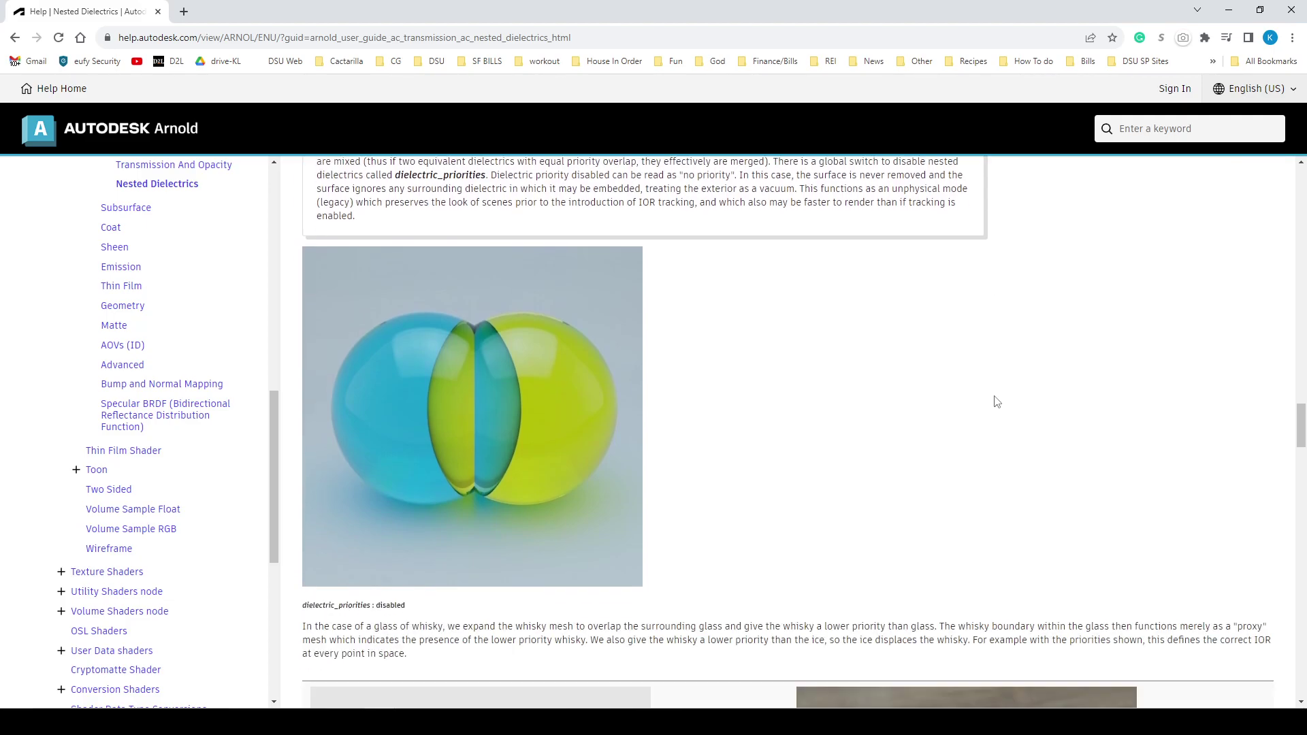
scroll(841, 439, "down", 2)
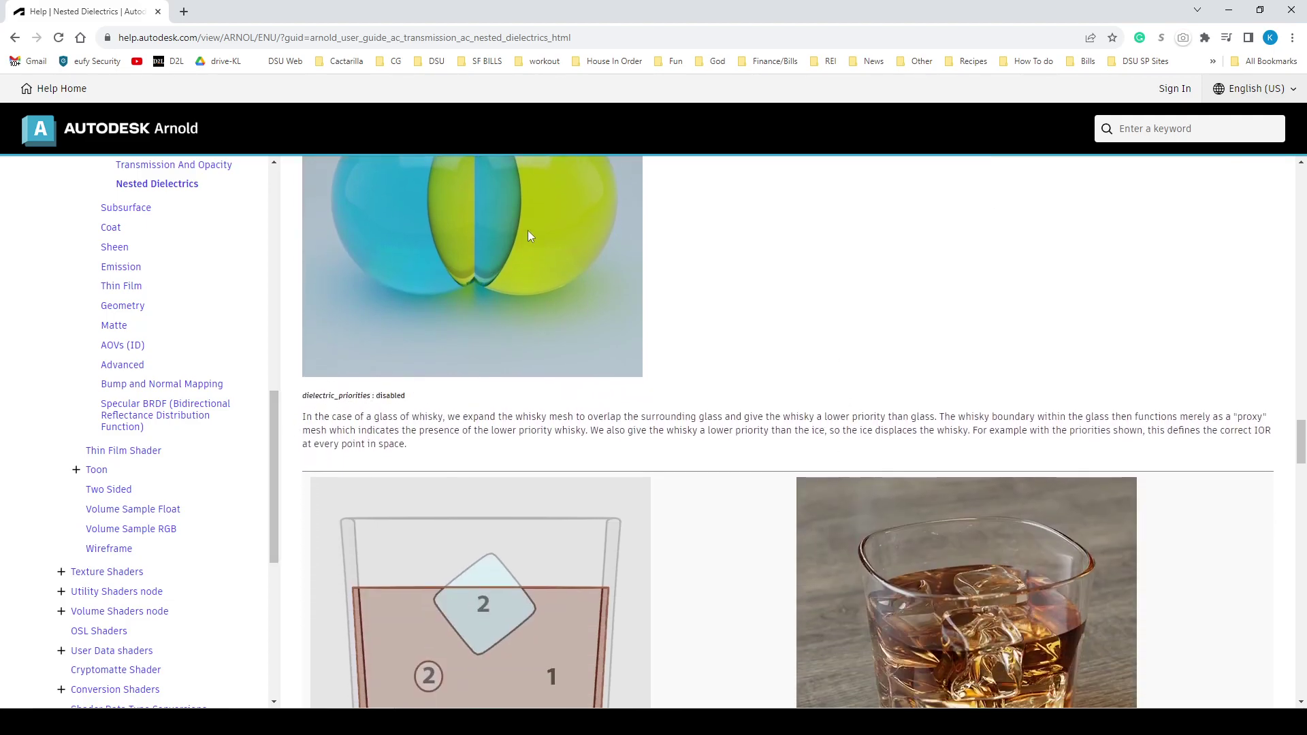
scroll(992, 403, "down", 2)
scroll(744, 344, "up", 2)
scroll(811, 354, "down", 2)
scroll(618, 283, "down", 2)
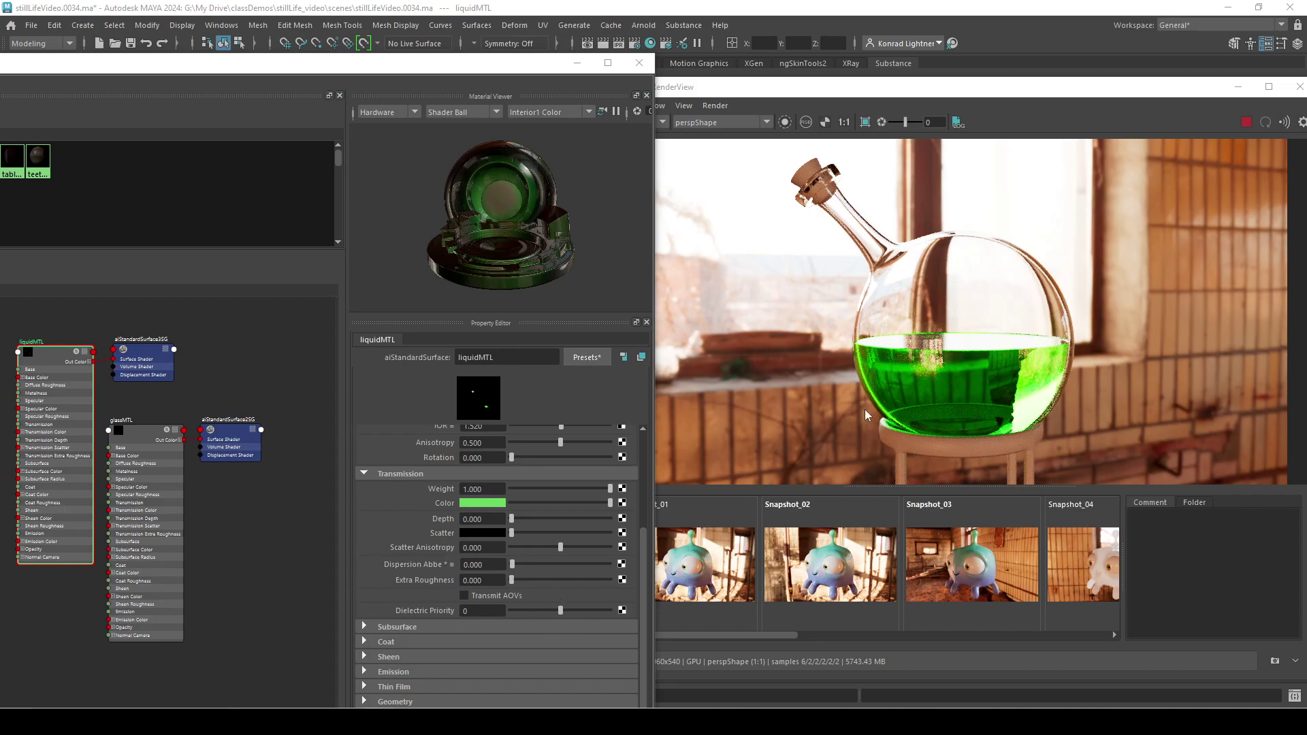
- Minimize the RenderView, select the beaker mesh and set glassMTL's dielectric priority to 3
left_click(1238, 87)
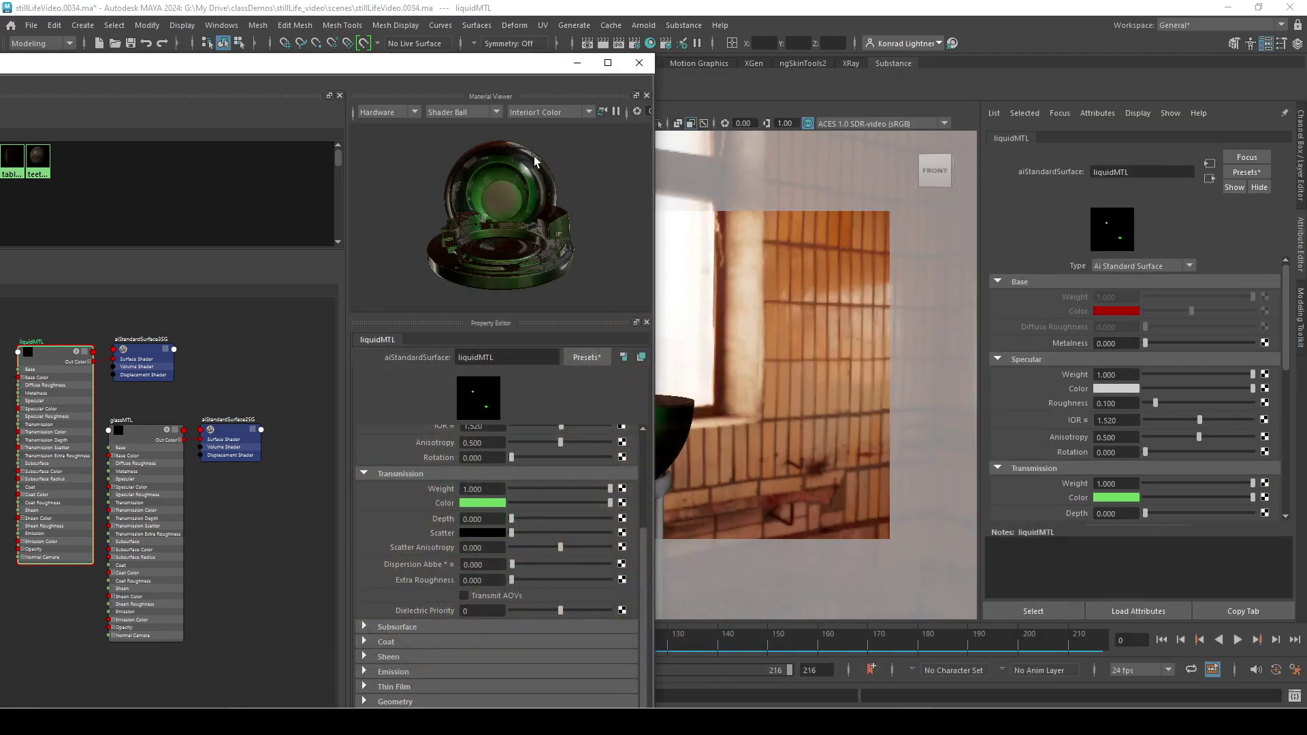
left_click(685, 366)
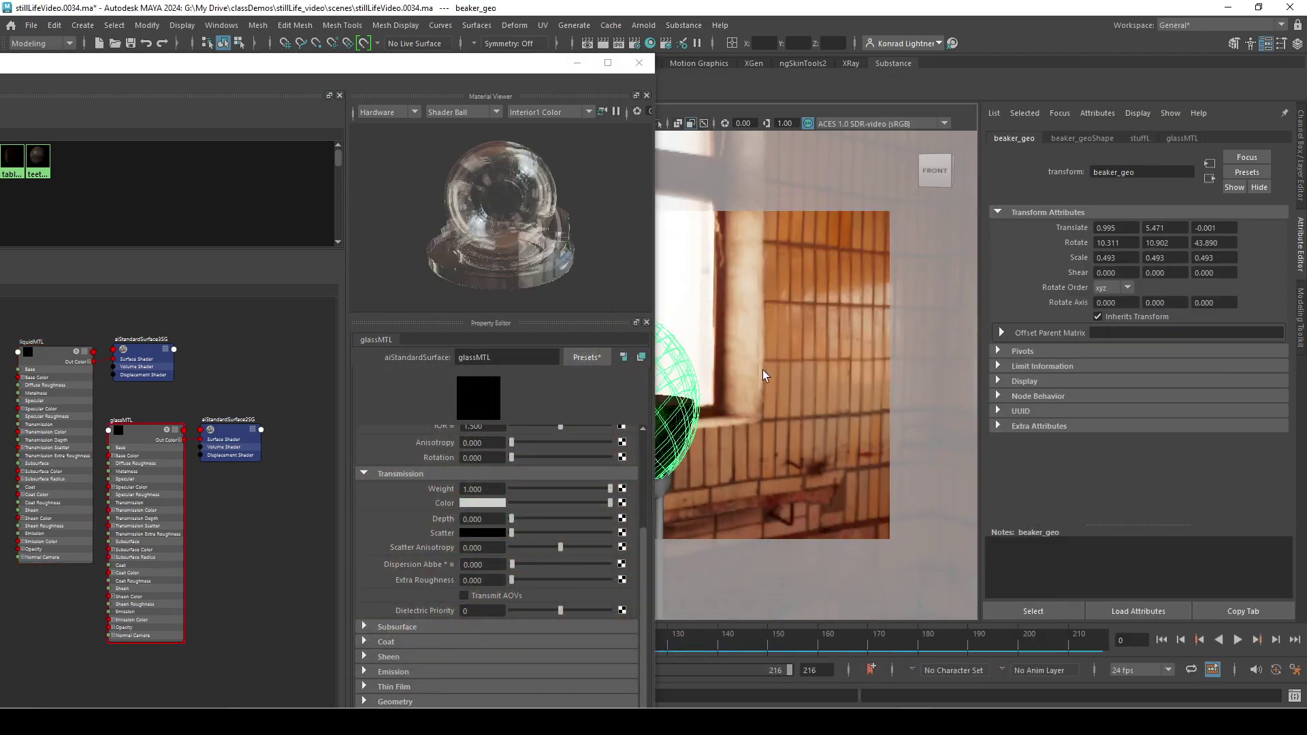
left_click(479, 611)
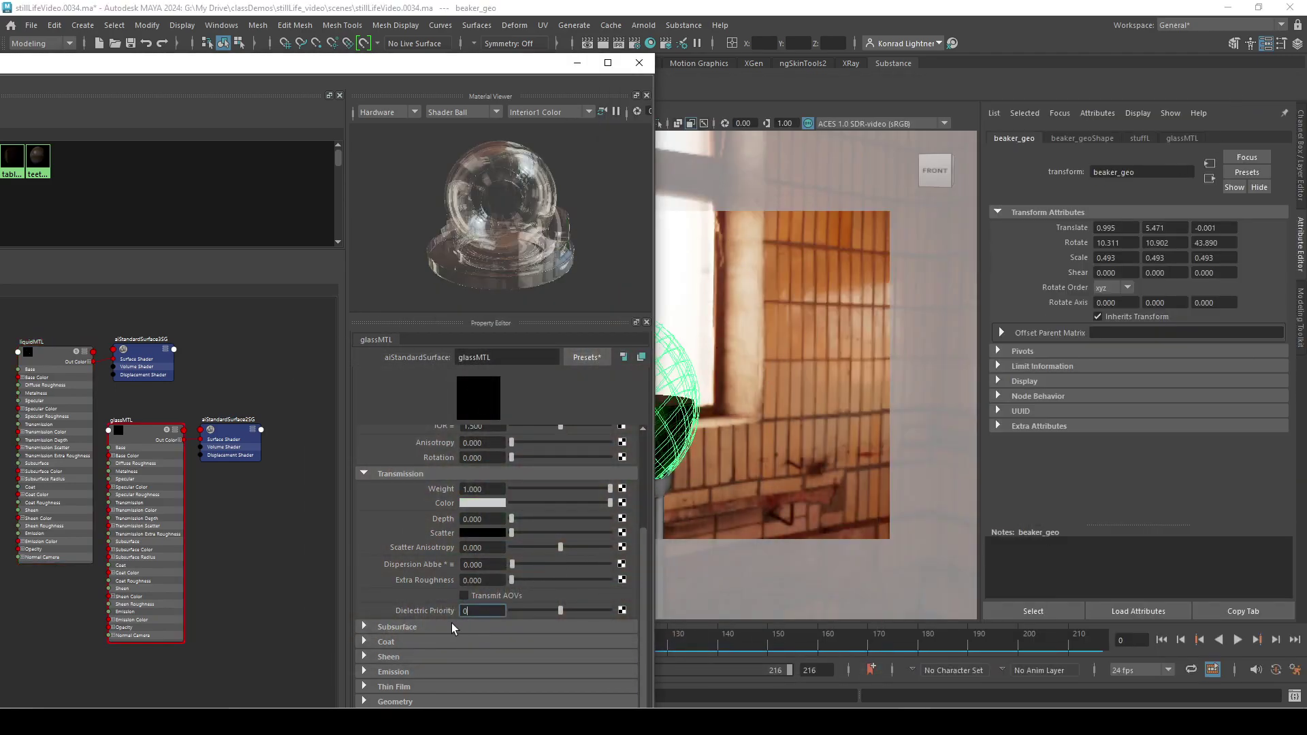
type("3")
key("Return")
- Set liquidMTL's dielectric priority to 1
left_click(52, 349)
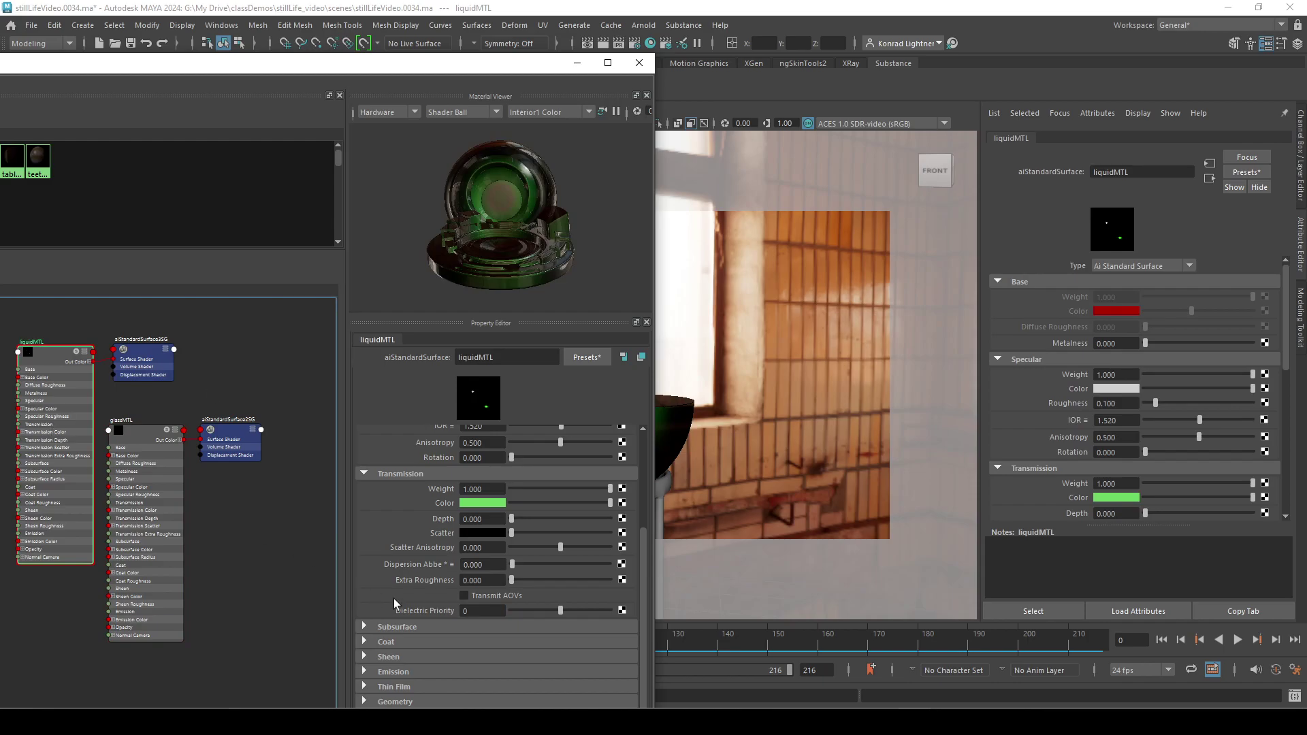
left_click(474, 612)
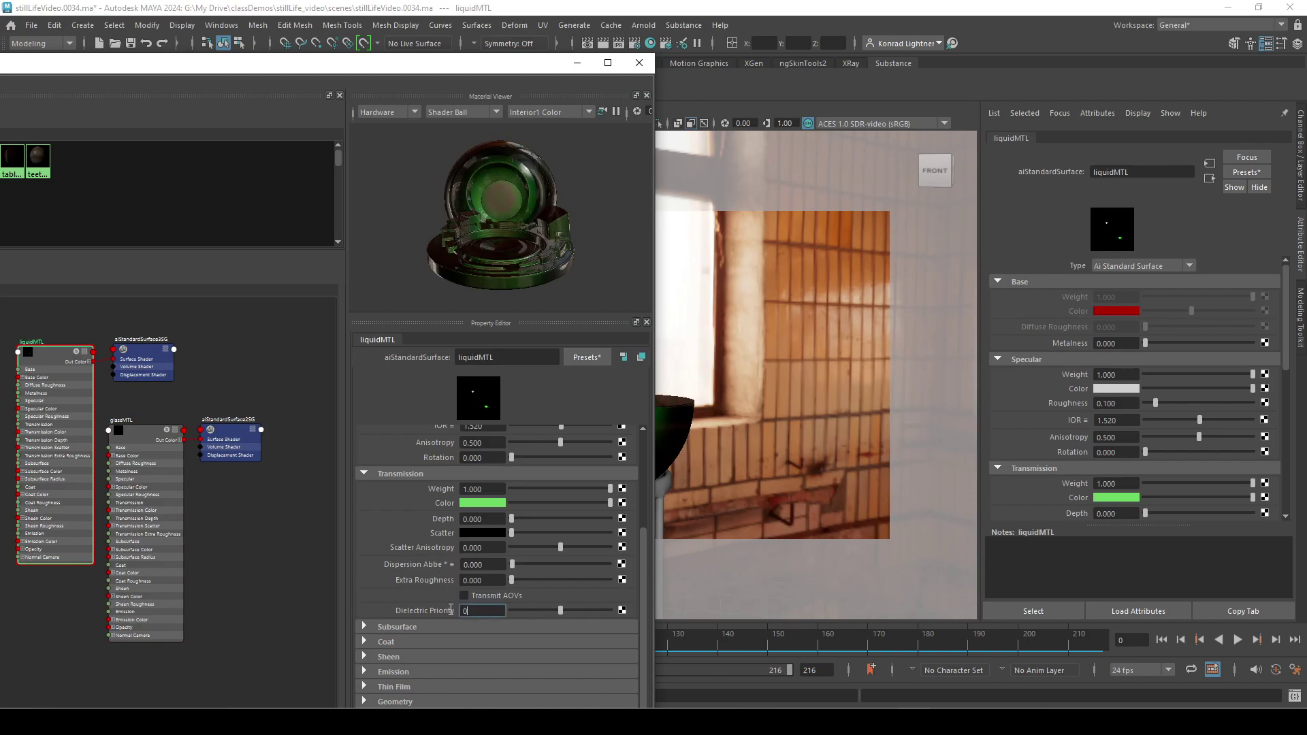
type("1")
key("Return")
- Minimize the Hypershade and bring back the Arnold RenderView at full size to evaluate the beaker and liquid render
left_click(577, 63)
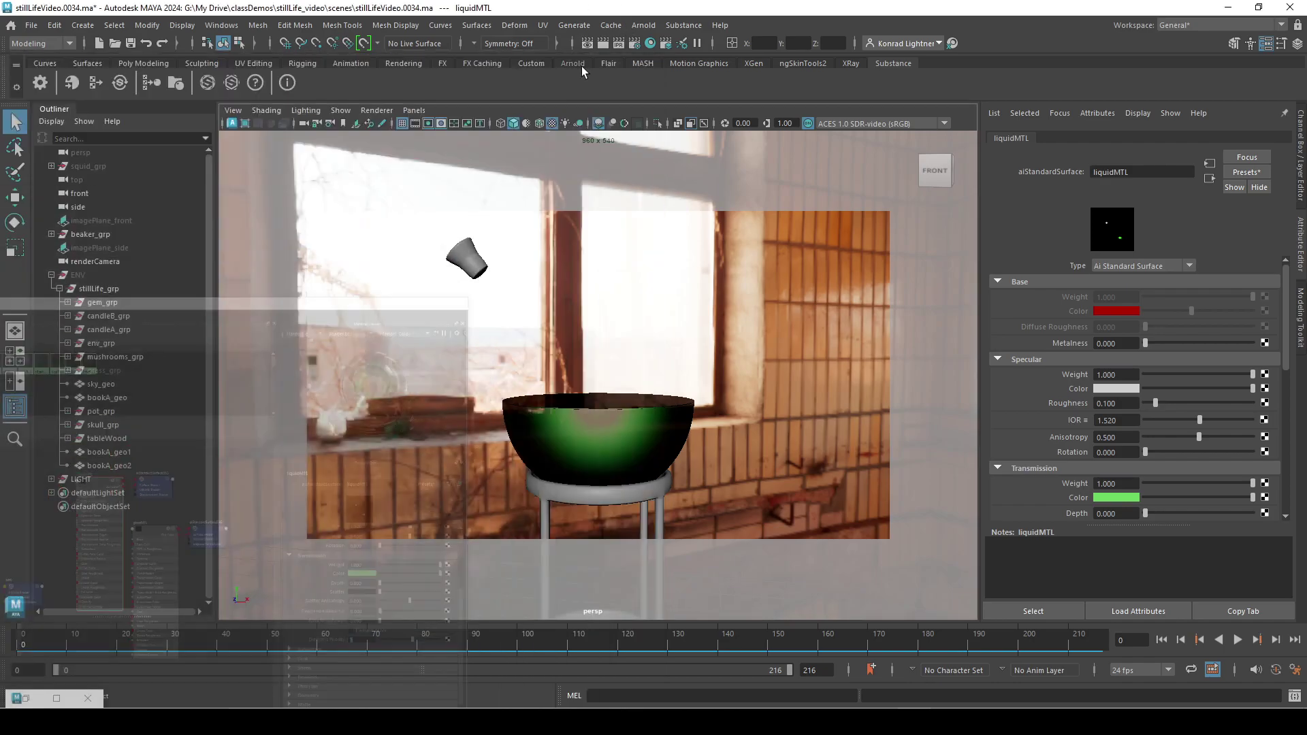
left_click(58, 698)
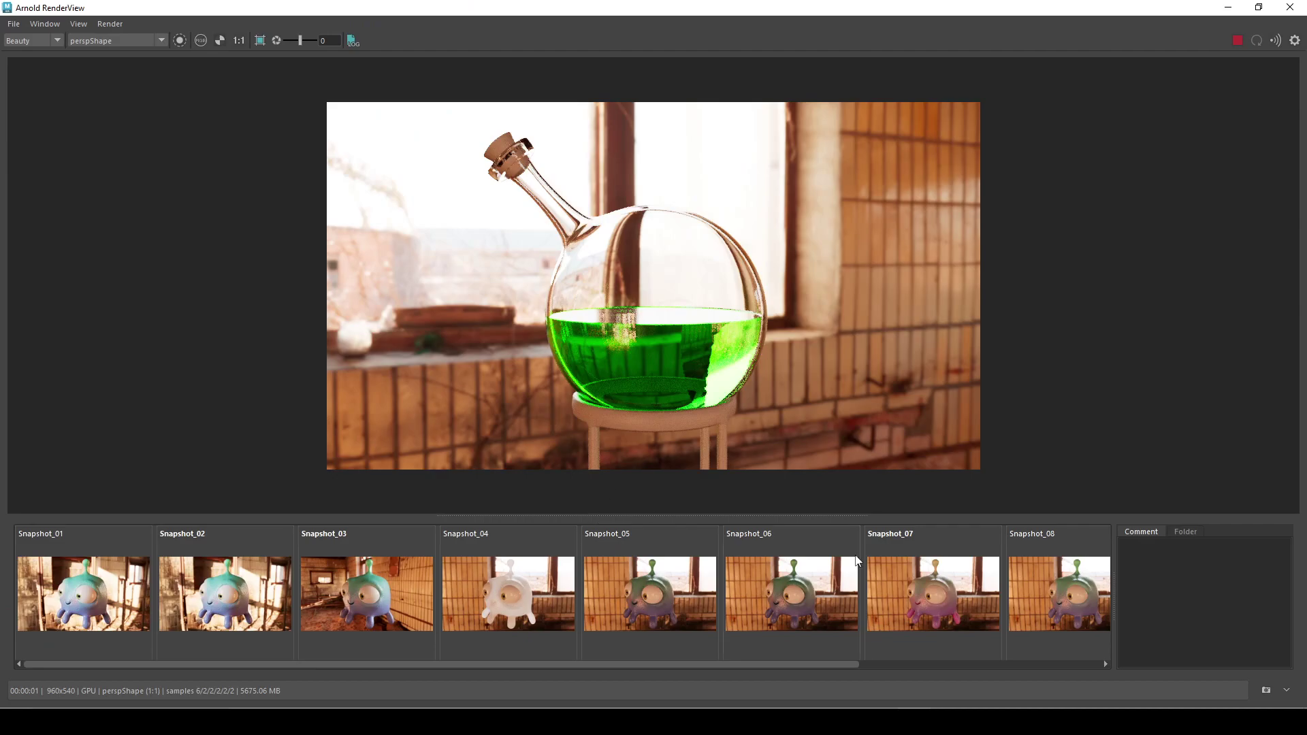
left_click(1242, 42)
left_click(399, 720)
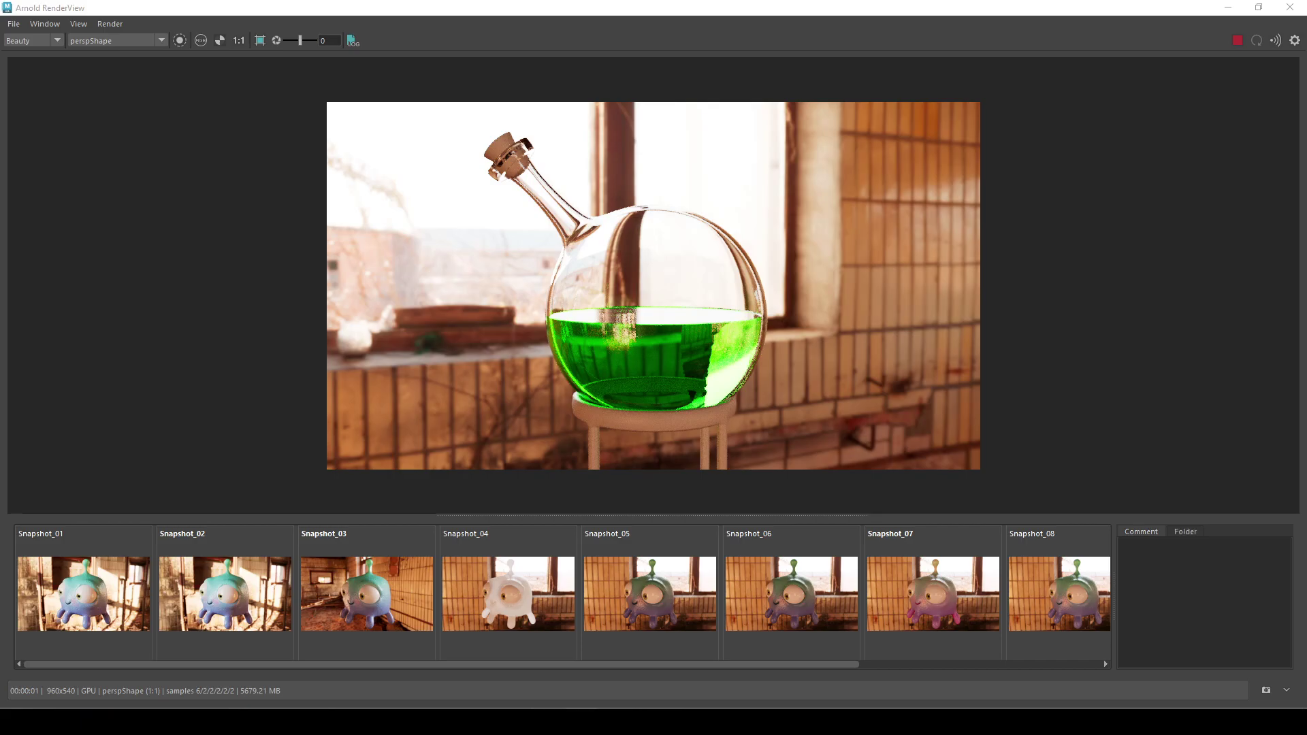